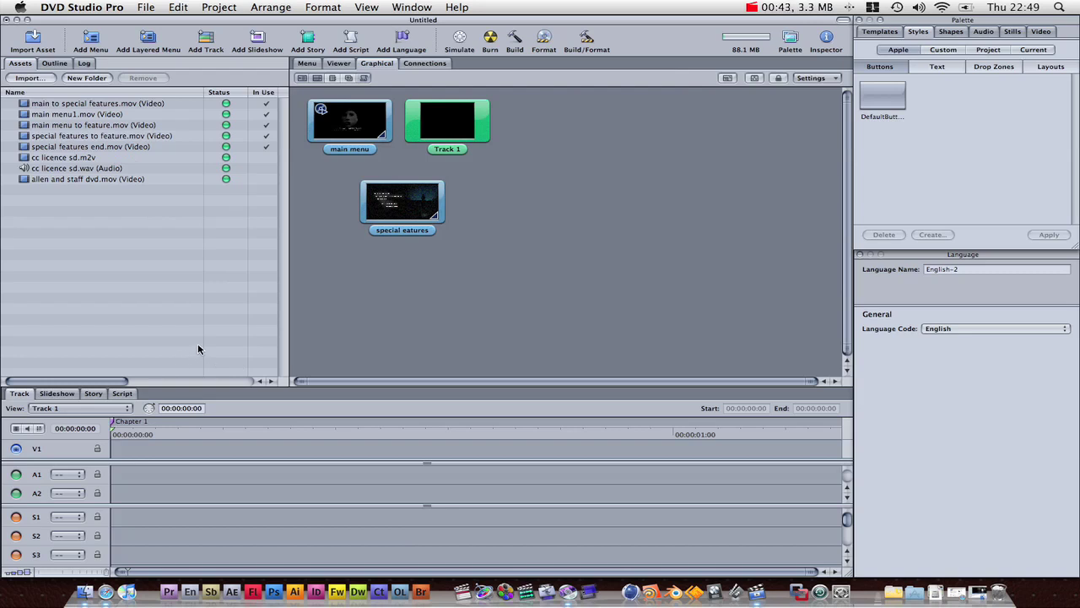
# Check the cc licence sd assets, then import end master copy 01.m2v from the final renders folder into Assets.
pyautogui.click(91, 160)
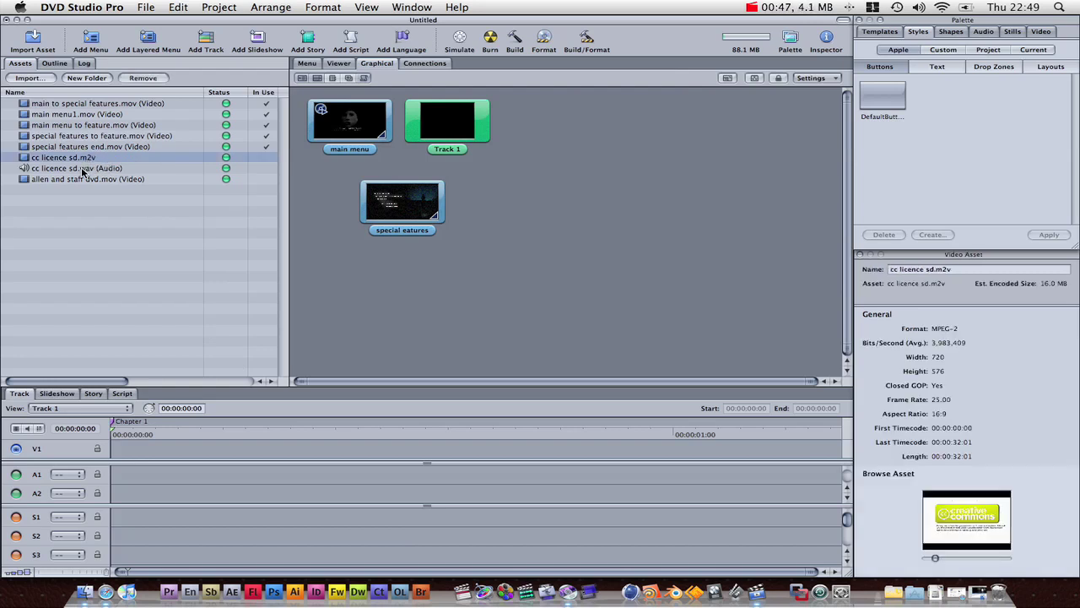
pyautogui.click(90, 170)
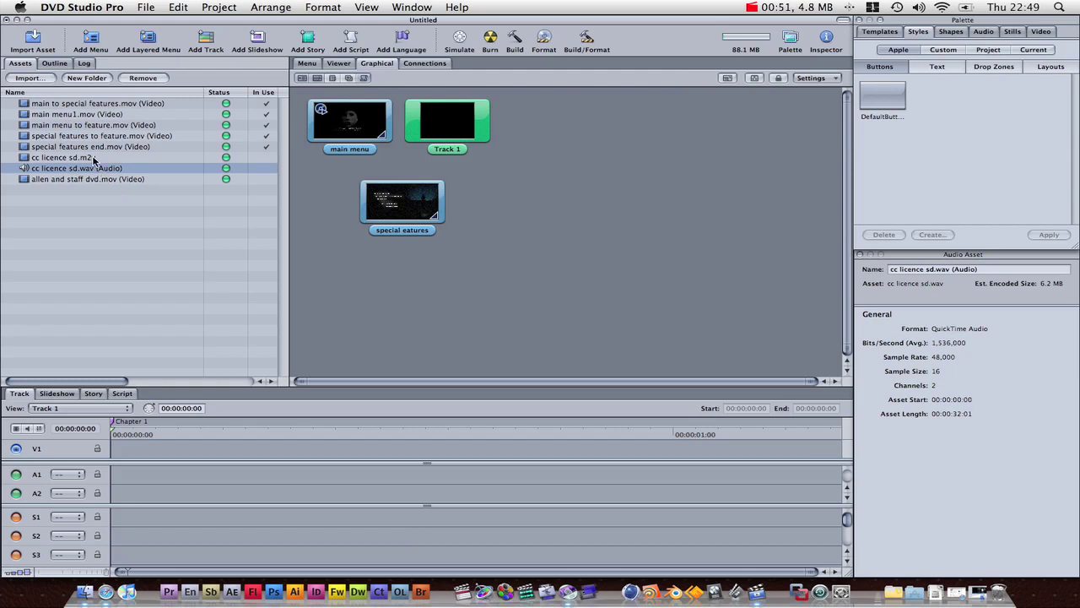
pyautogui.click(88, 591)
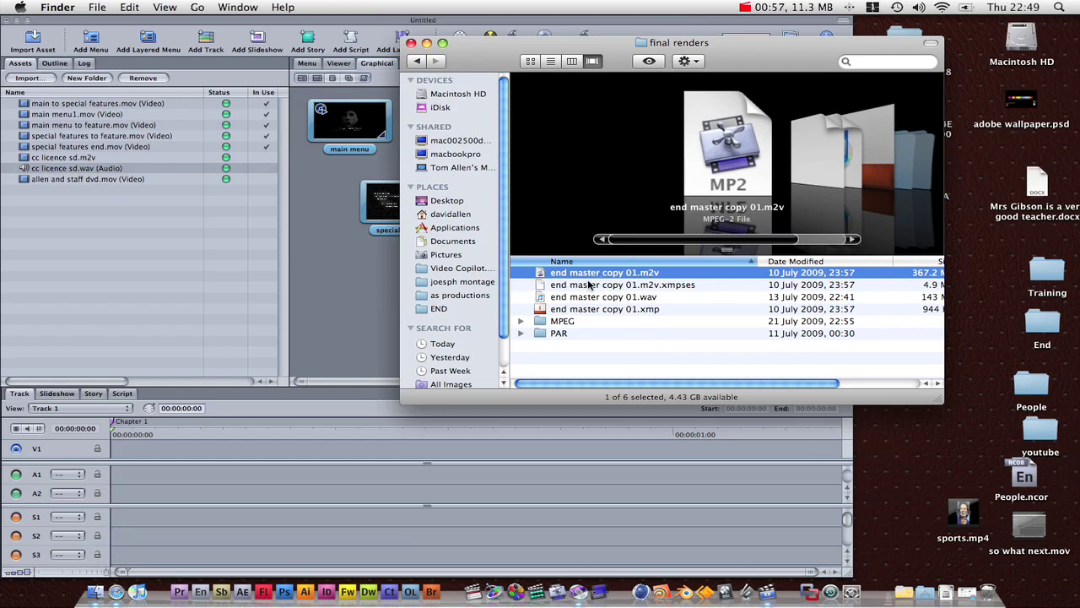
pyautogui.moveTo(610, 281); pyautogui.dragTo(176, 267)
pyautogui.click(124, 218)
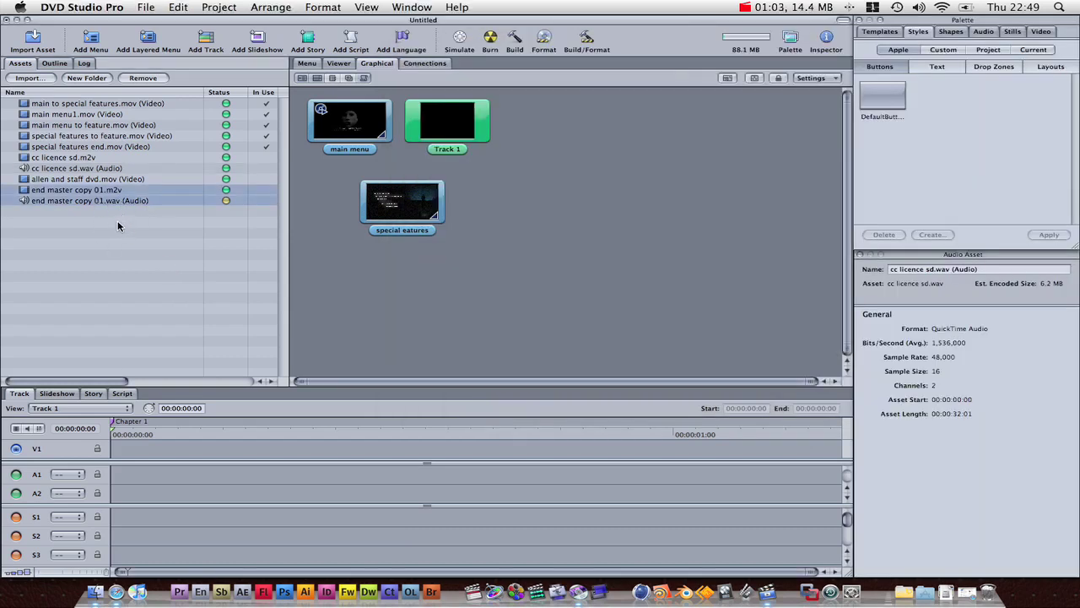
# Add Track 2 and Track 3, then play allen and staff dvd.mov in the Viewer.
pyautogui.click(123, 227)
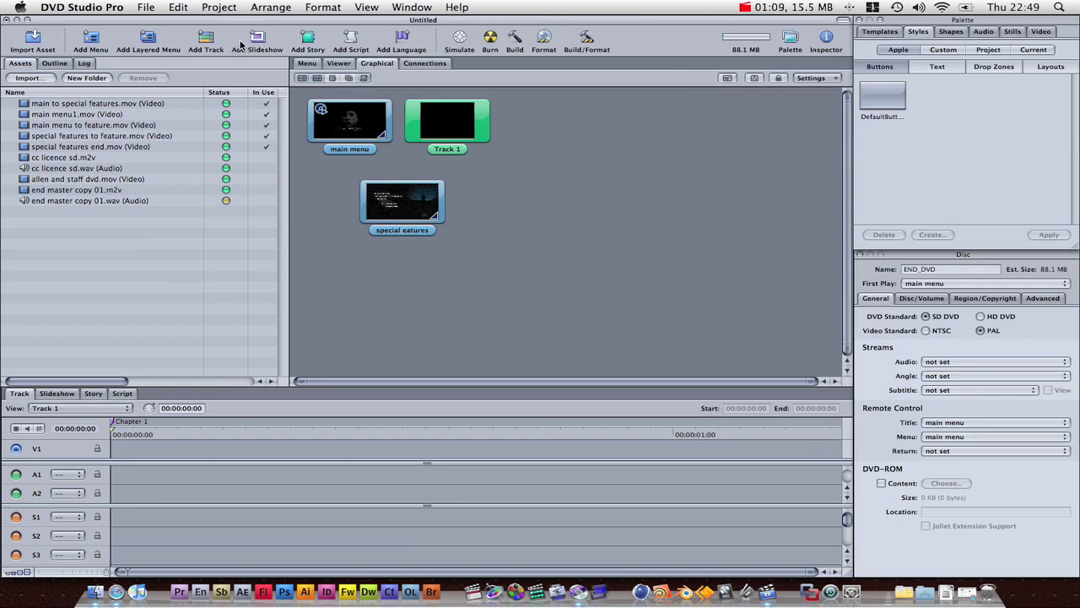
pyautogui.click(208, 42)
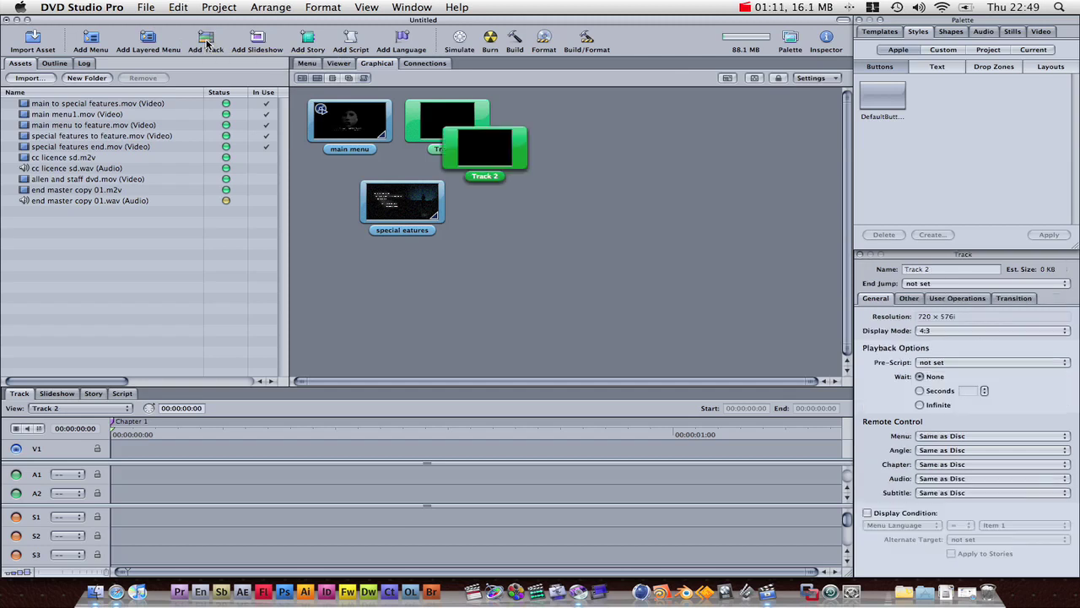
pyautogui.click(207, 43)
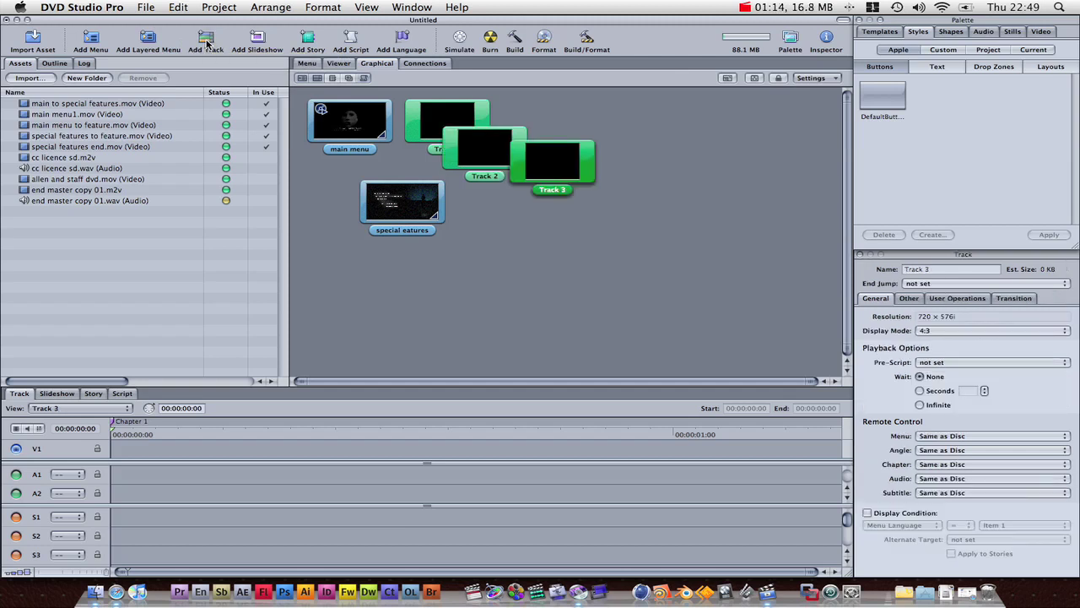
pyautogui.click(71, 182)
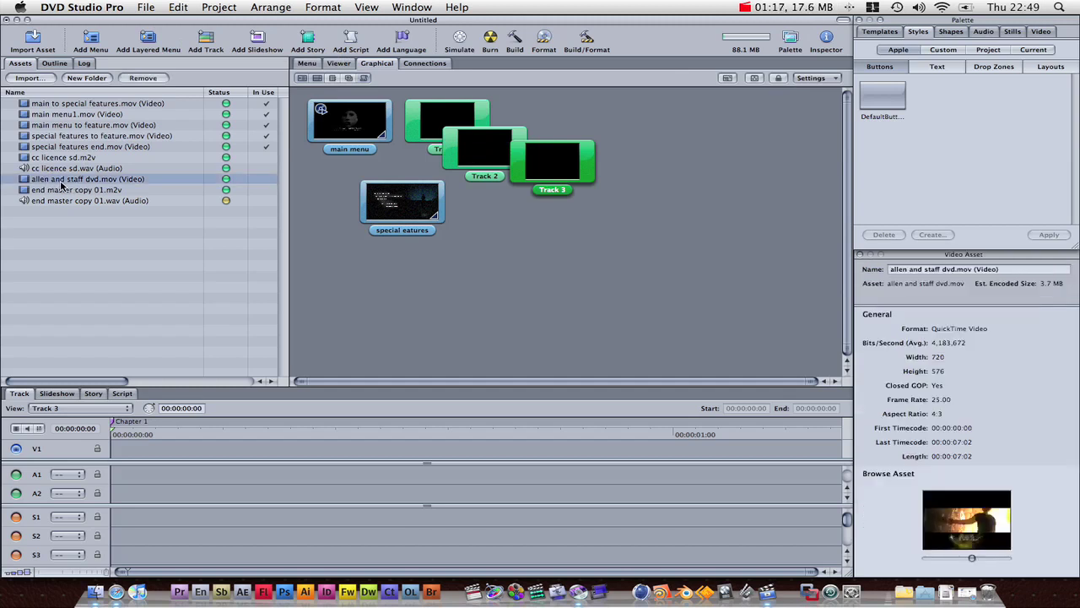
pyautogui.doubleClick(40, 180)
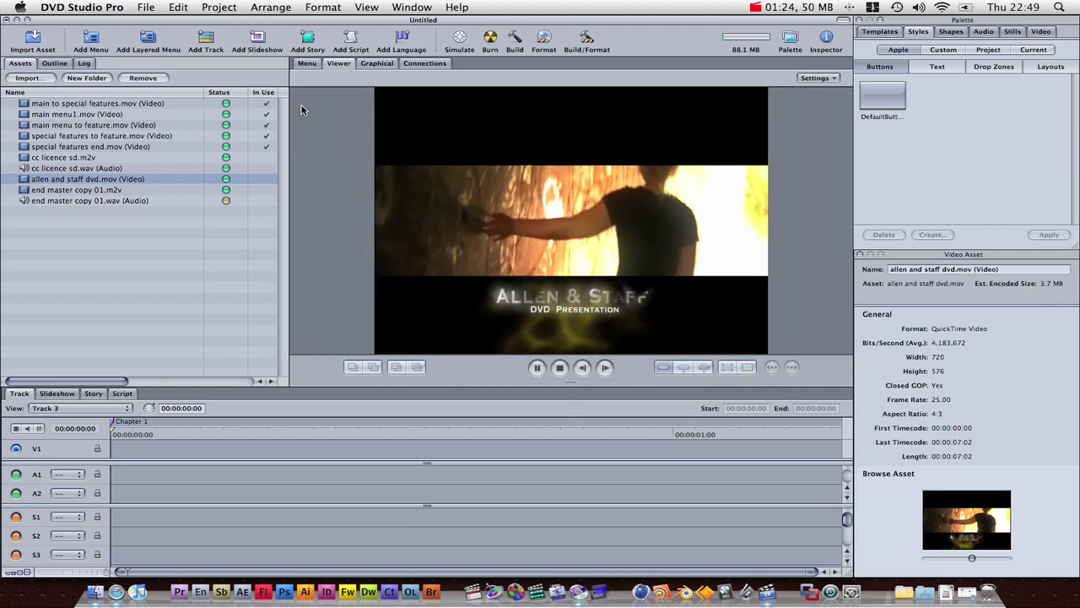
# Play and stop the cc licence sd.m2v clip, then go back to the Graphical view.
pyautogui.click(67, 160)
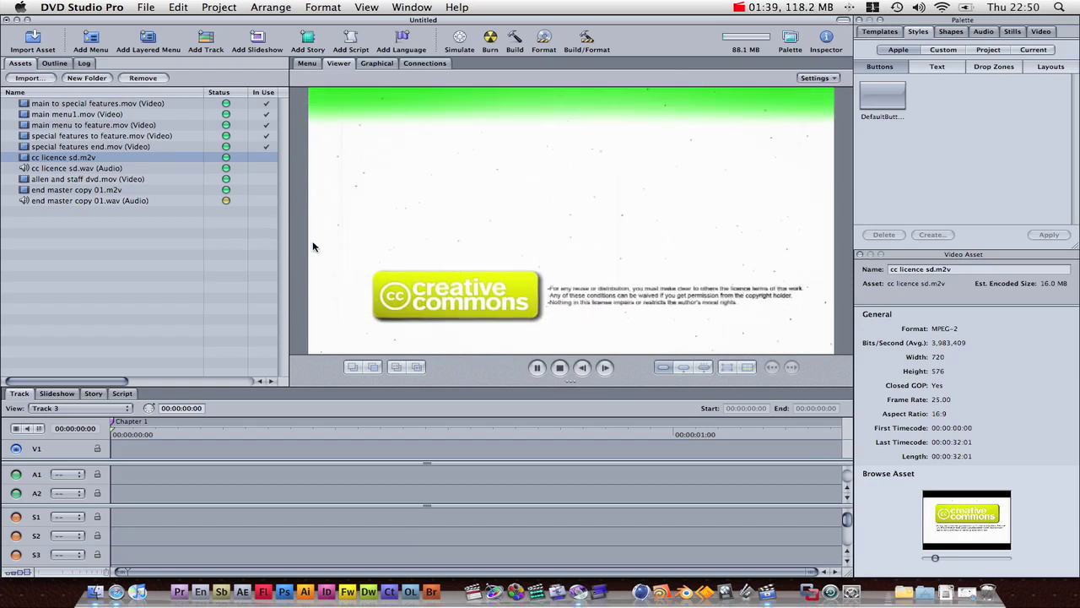
pyautogui.click(559, 367)
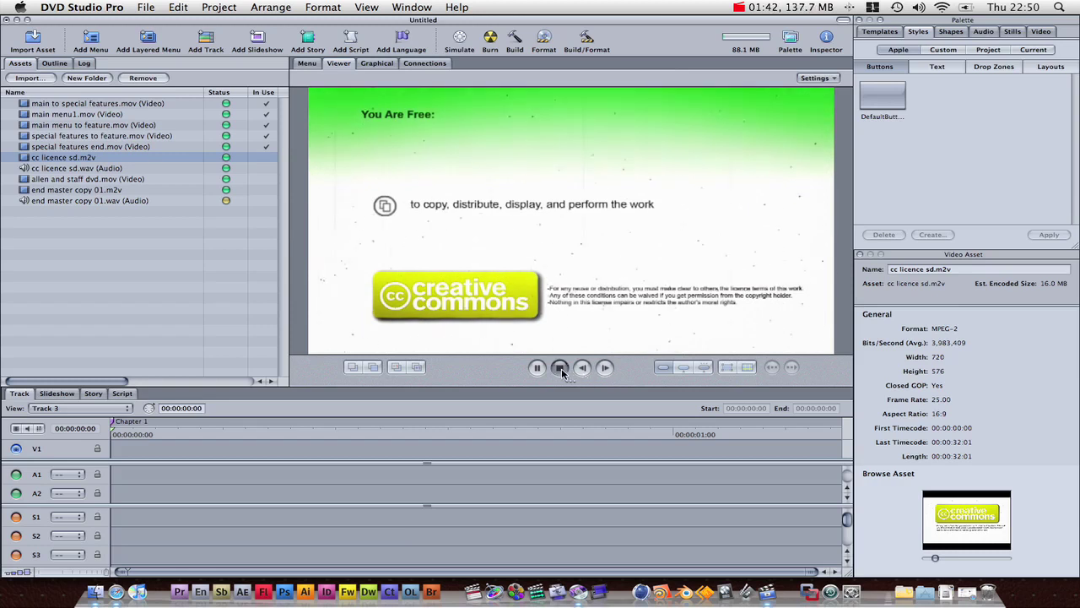
pyautogui.click(306, 64)
pyautogui.click(355, 65)
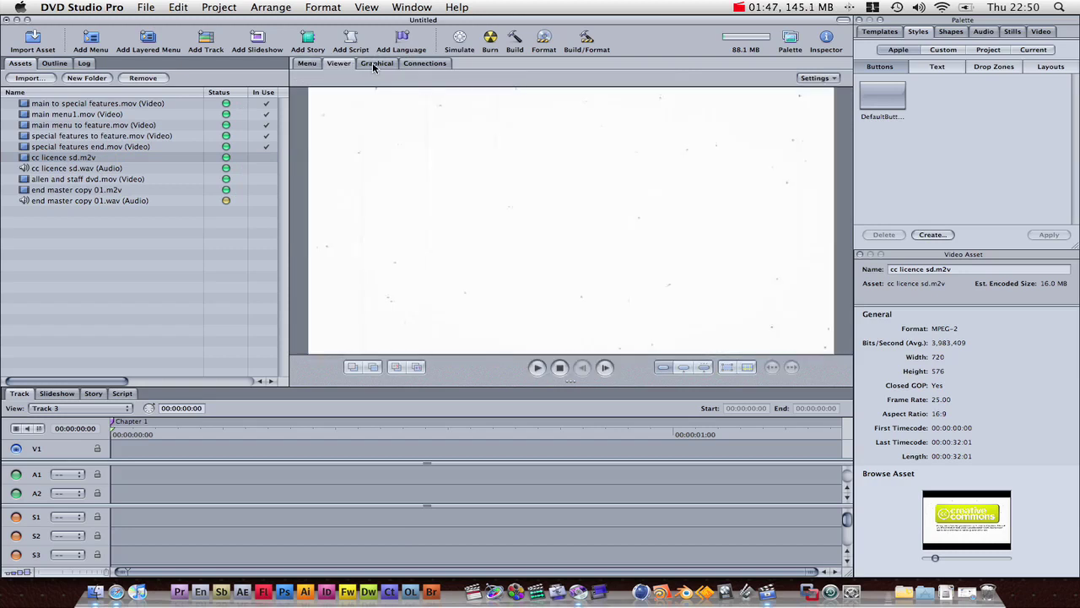
pyautogui.click(374, 65)
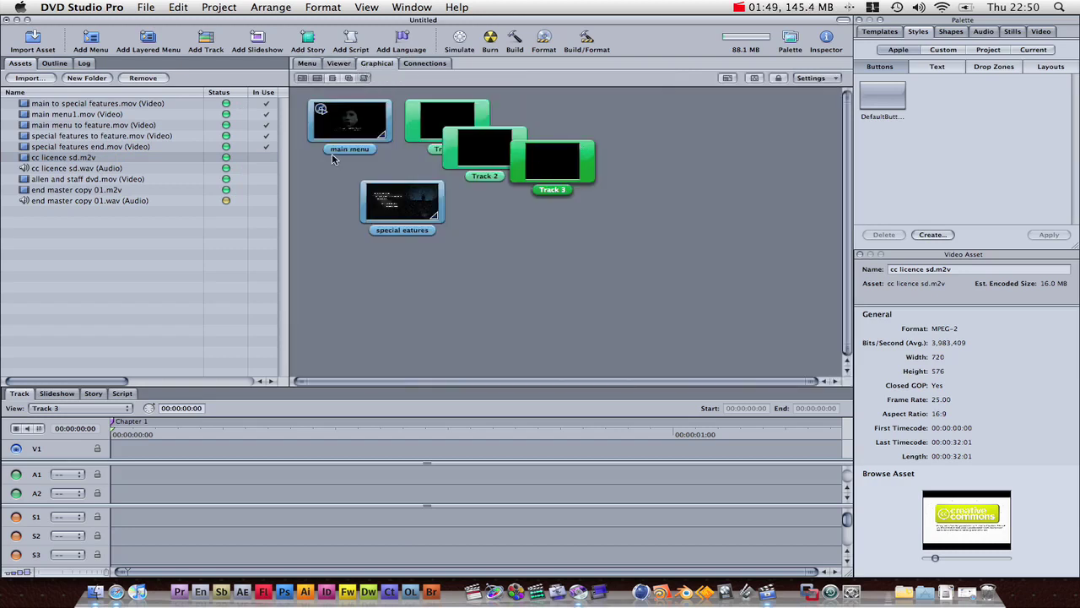
# Put allen and staff dvd.mov into Track 3 as 16:9 Letterbox and rearrange the tiles.
pyautogui.click(41, 182)
pyautogui.moveTo(41, 185); pyautogui.dragTo(548, 181)
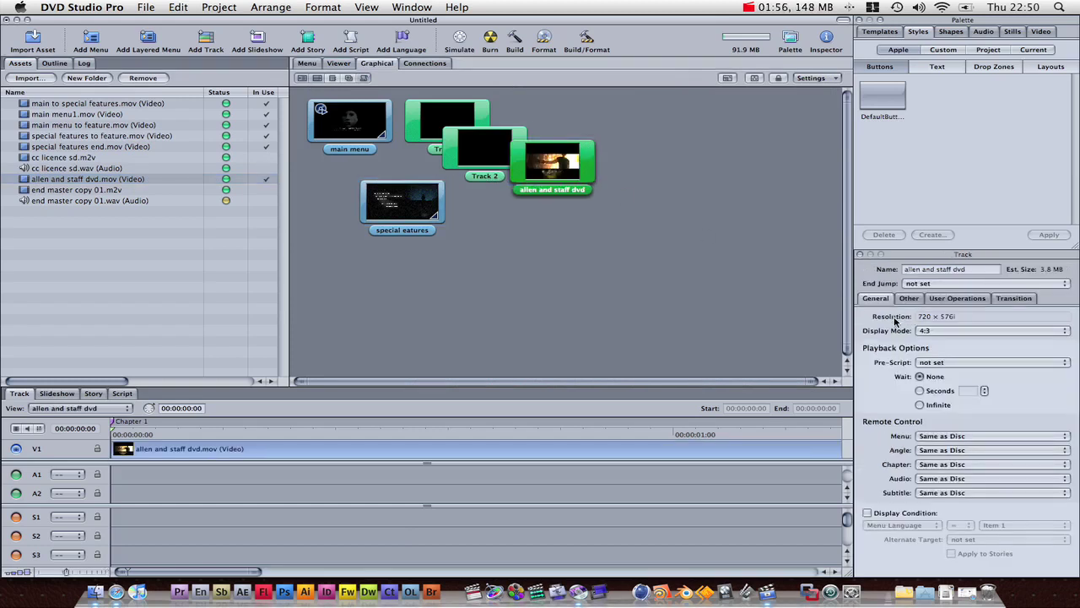
pyautogui.click(943, 332)
pyautogui.click(945, 351)
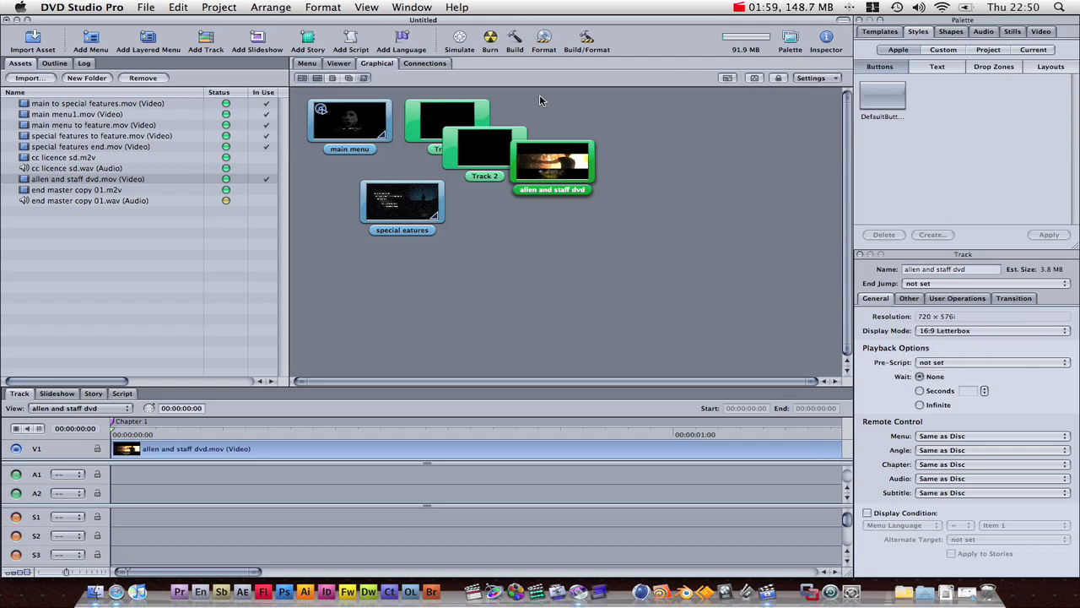
pyautogui.moveTo(593, 164); pyautogui.dragTo(720, 179)
pyautogui.moveTo(532, 152); pyautogui.dragTo(585, 181)
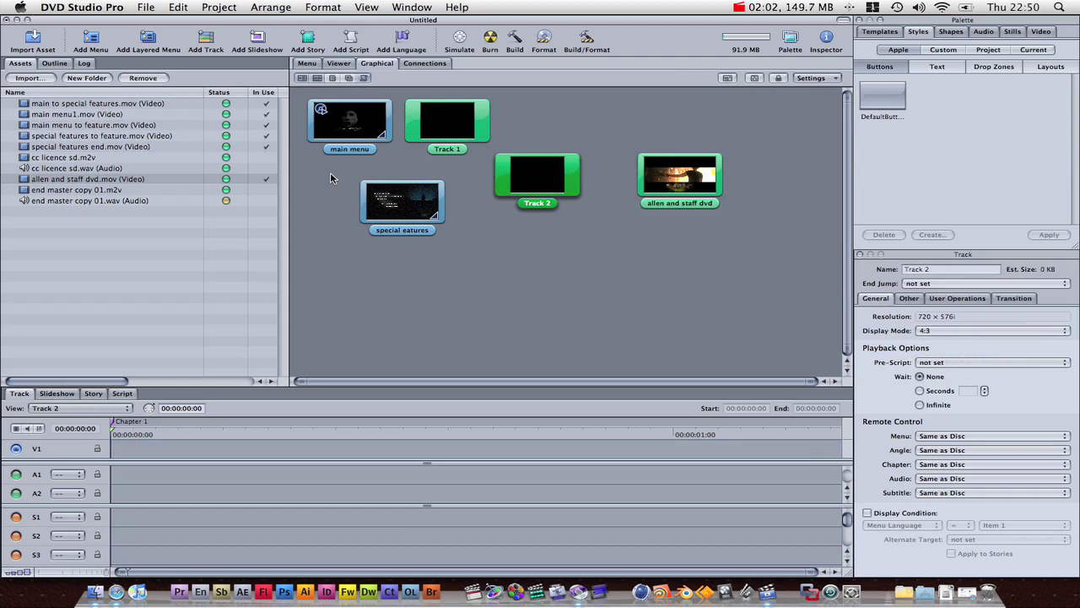
# Put cc licence sd.m2v into Track 2 and end master copy 01.m2v into Track 1.
pyautogui.click(64, 158)
pyautogui.moveTo(61, 164); pyautogui.dragTo(529, 172)
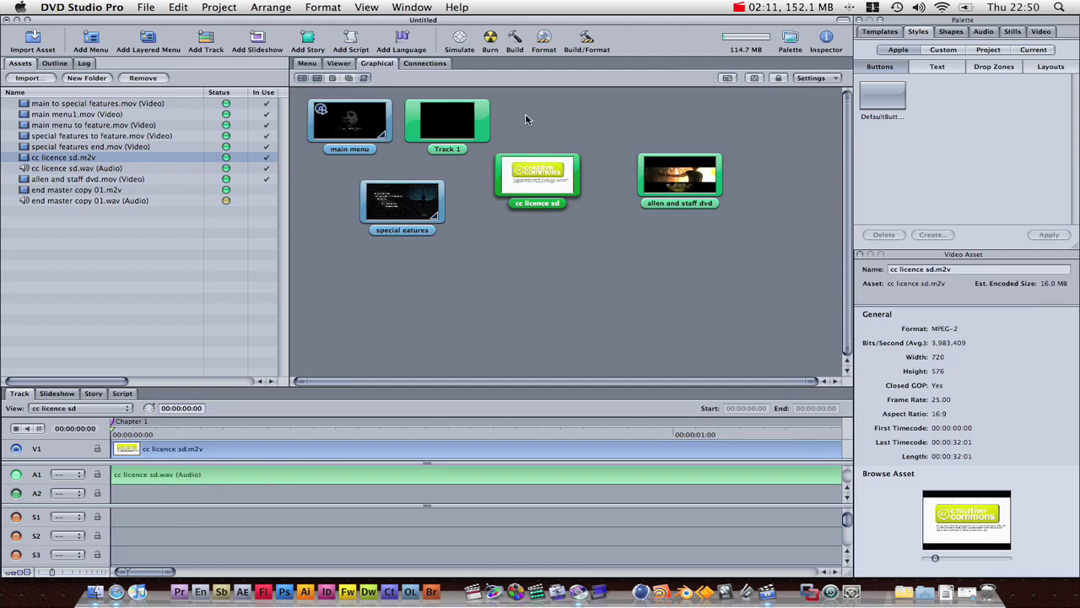
pyautogui.click(566, 165)
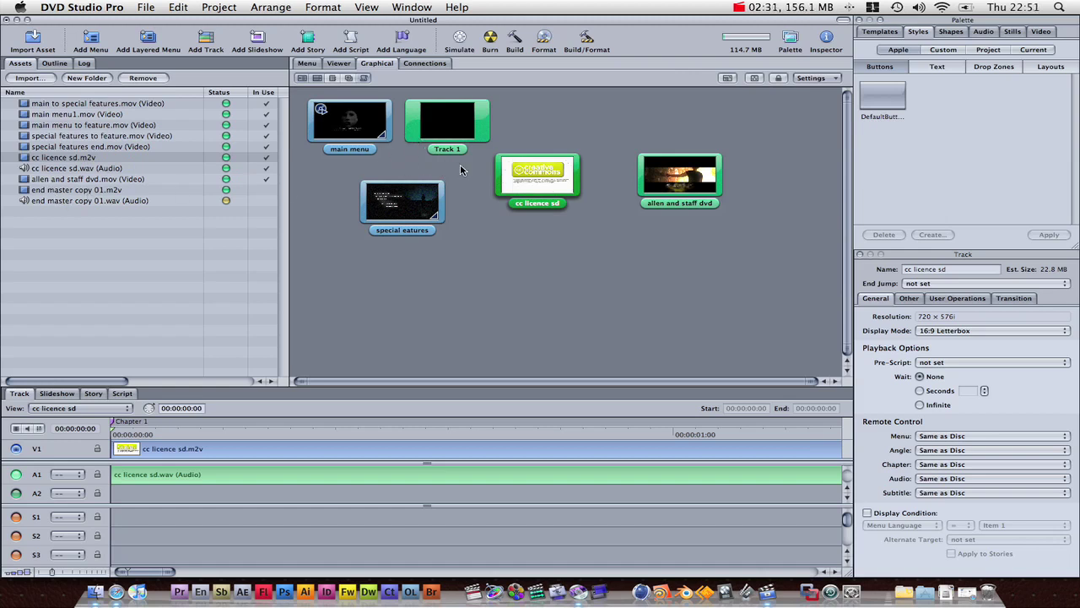
pyautogui.click(50, 191)
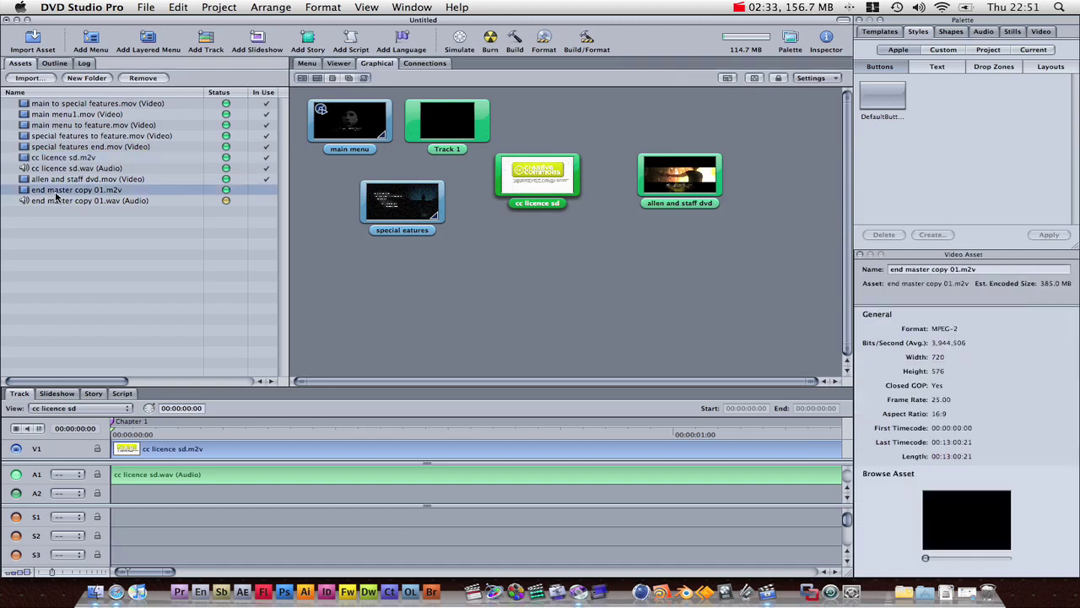
pyautogui.moveTo(40, 193); pyautogui.dragTo(439, 118)
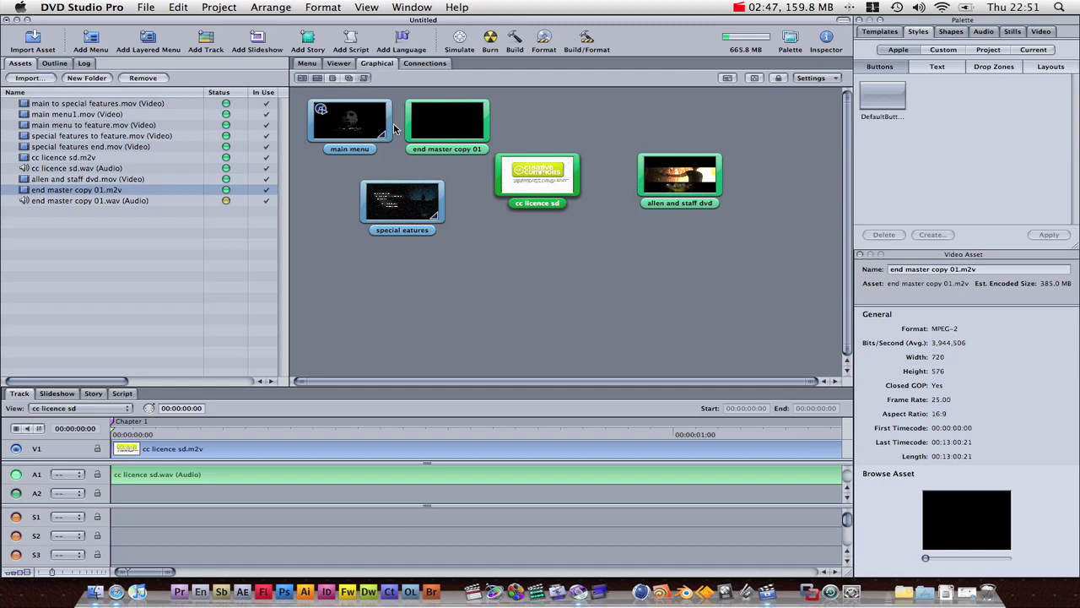
# Review the disc's Volume, Region/Copyright, Advanced and General settings.
pyautogui.rightClick(649, 162)
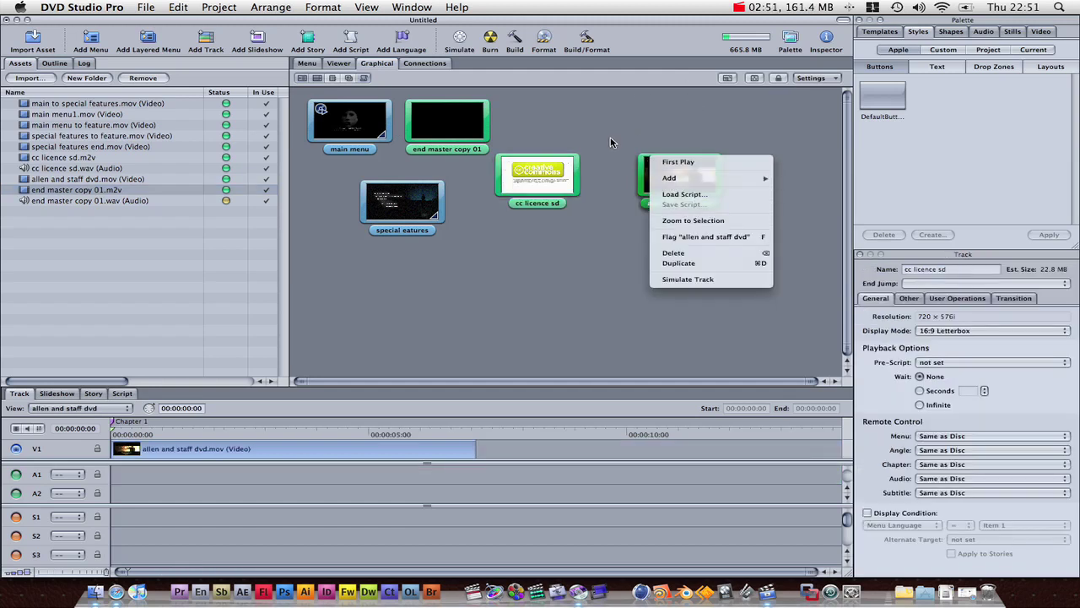
pyautogui.click(614, 116)
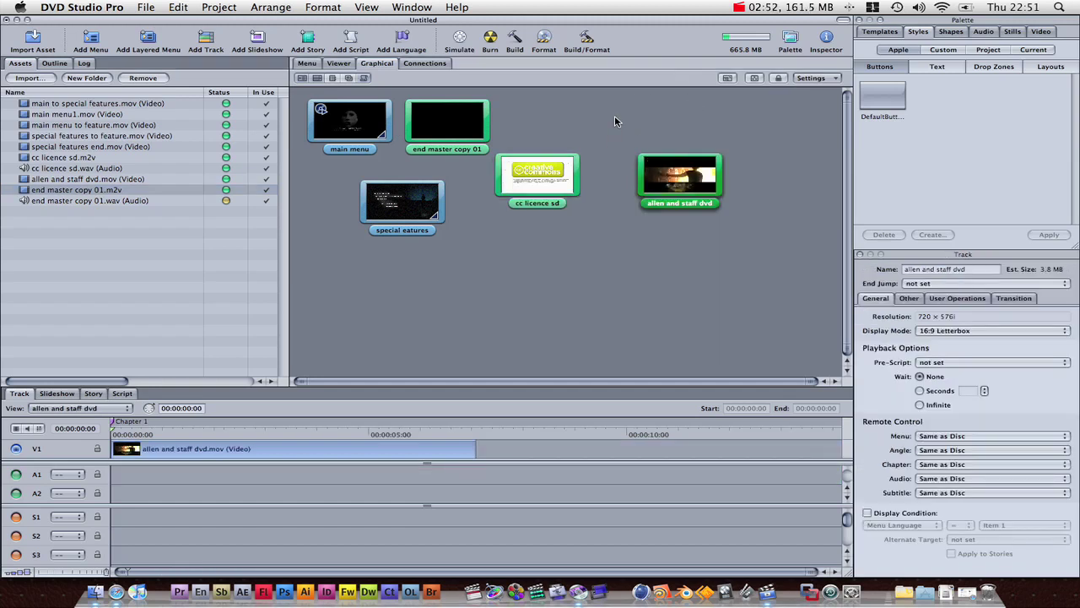
pyautogui.click(613, 168)
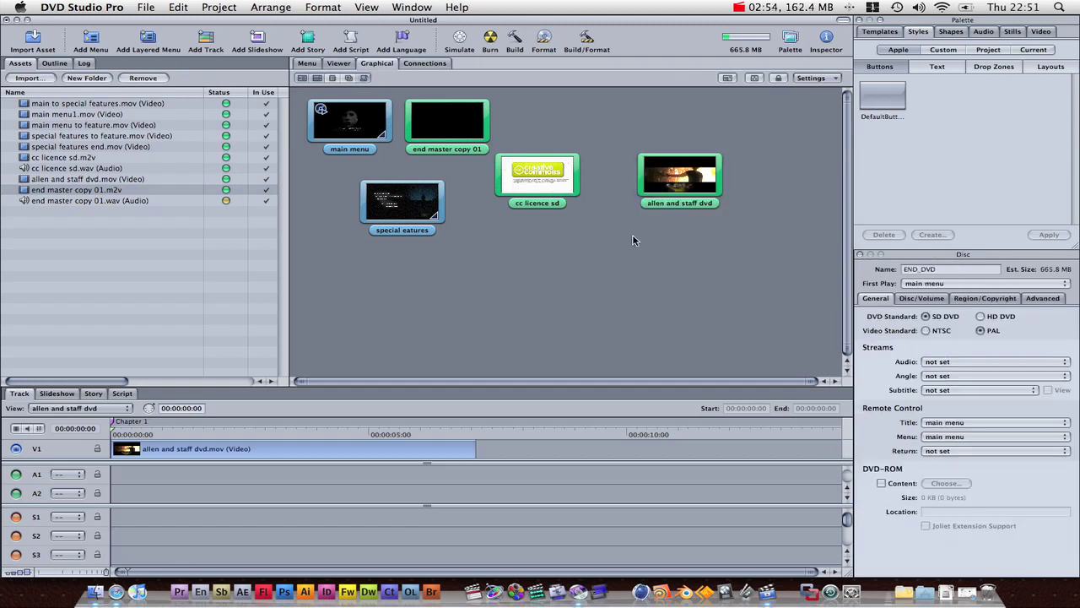
pyautogui.click(925, 300)
pyautogui.click(1008, 300)
pyautogui.click(1040, 299)
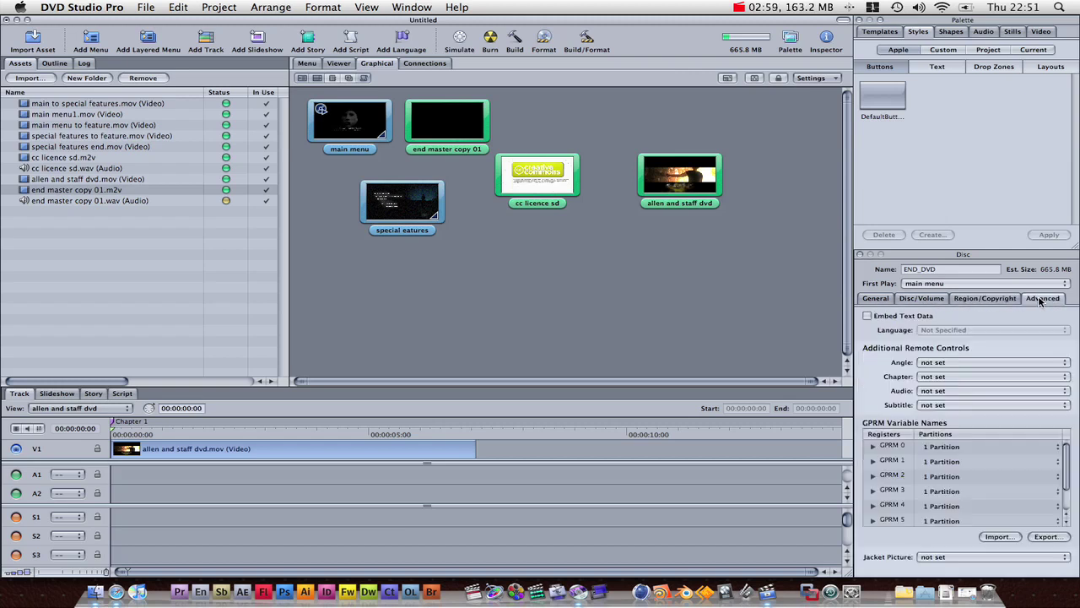
pyautogui.click(883, 301)
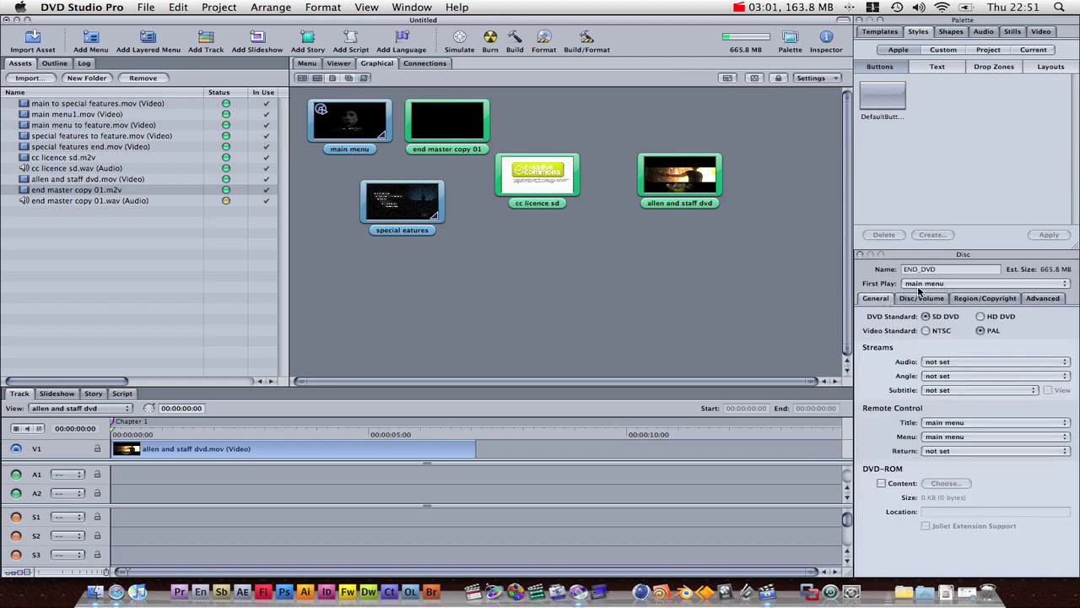
# Set the disc's First Play to the allen and staff dvd track and select that track.
pyautogui.click(922, 285)
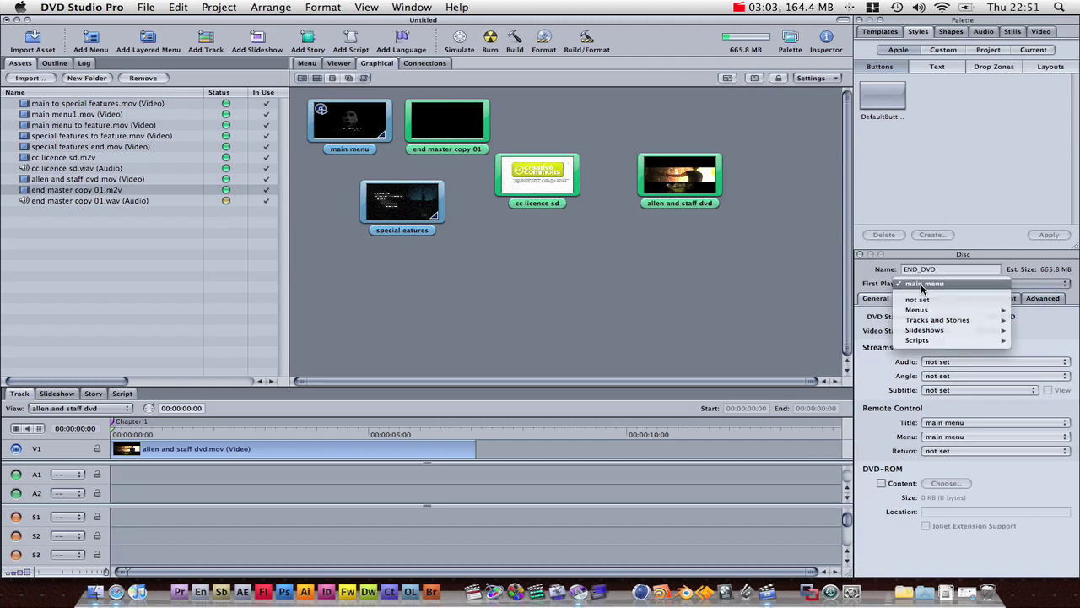
pyautogui.moveTo(929, 321)
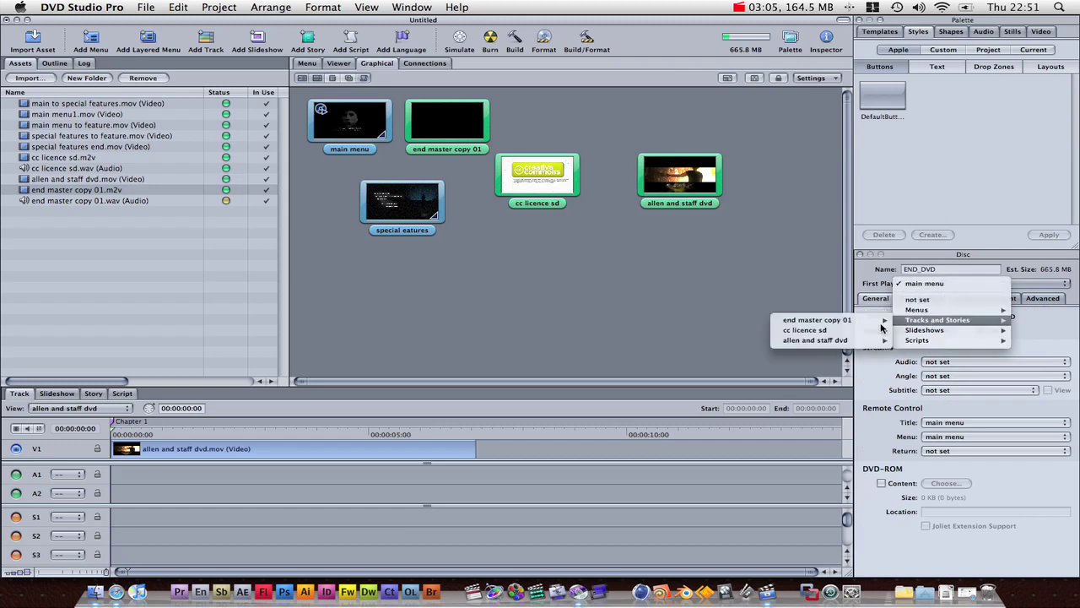
pyautogui.moveTo(813, 341)
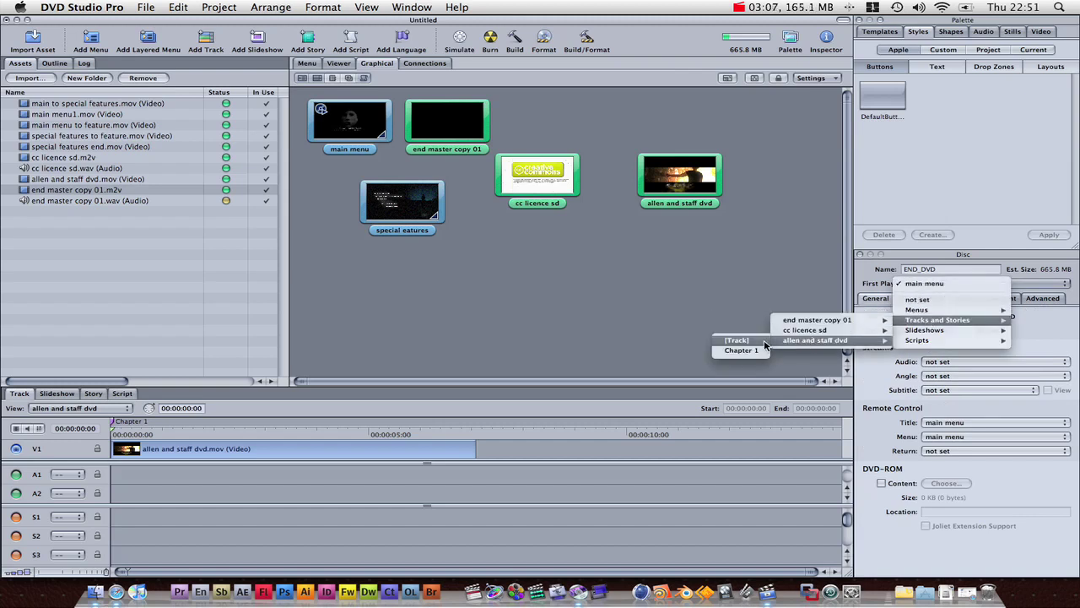
pyautogui.click(736, 340)
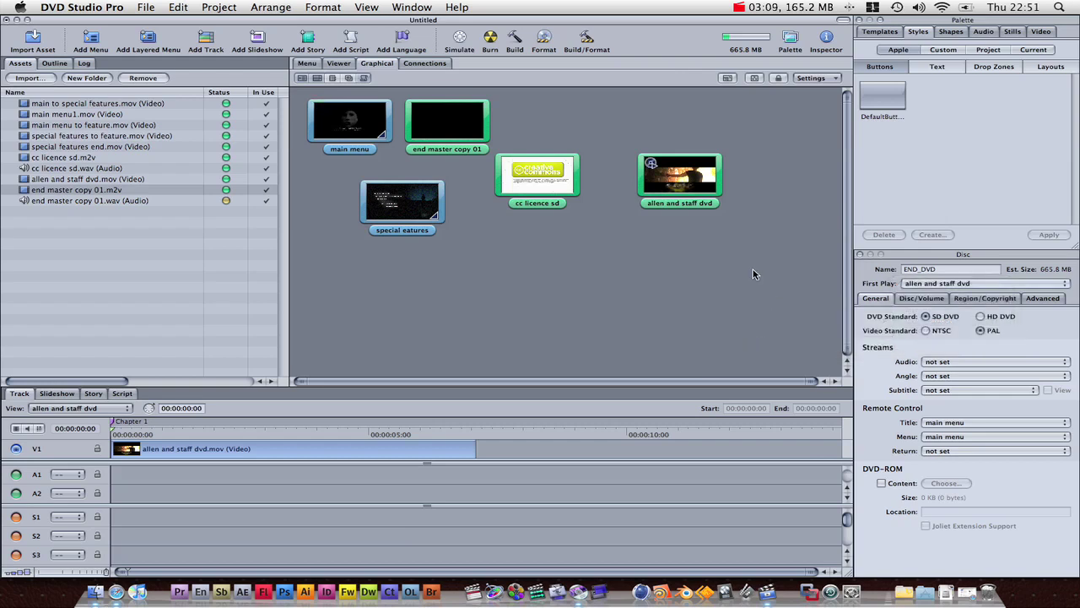
pyautogui.click(703, 201)
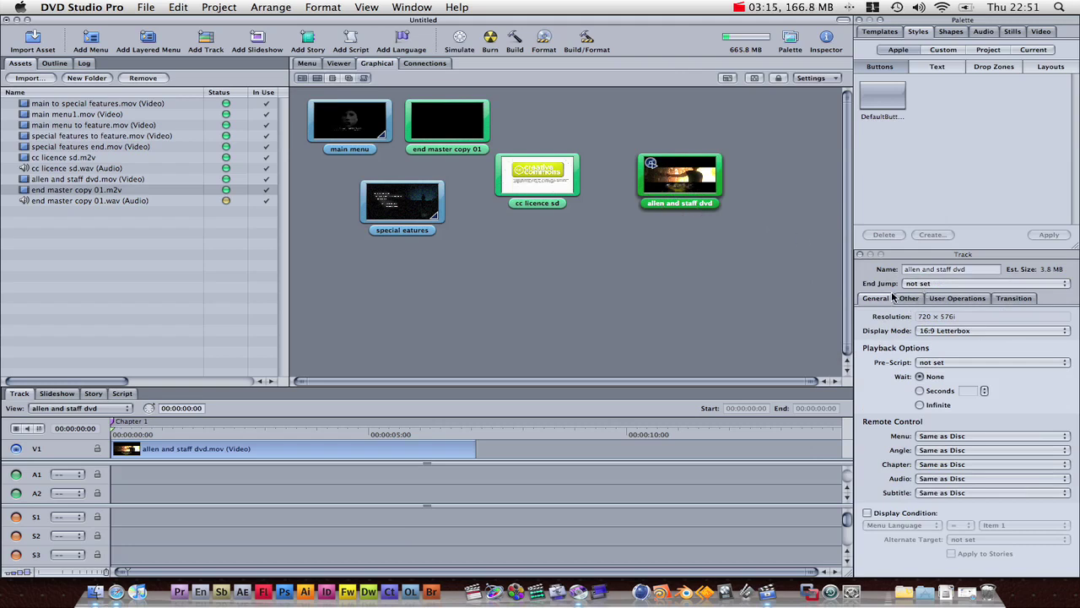
# Set the allen and staff dvd End Jump to the cc licence sd track.
pyautogui.click(922, 285)
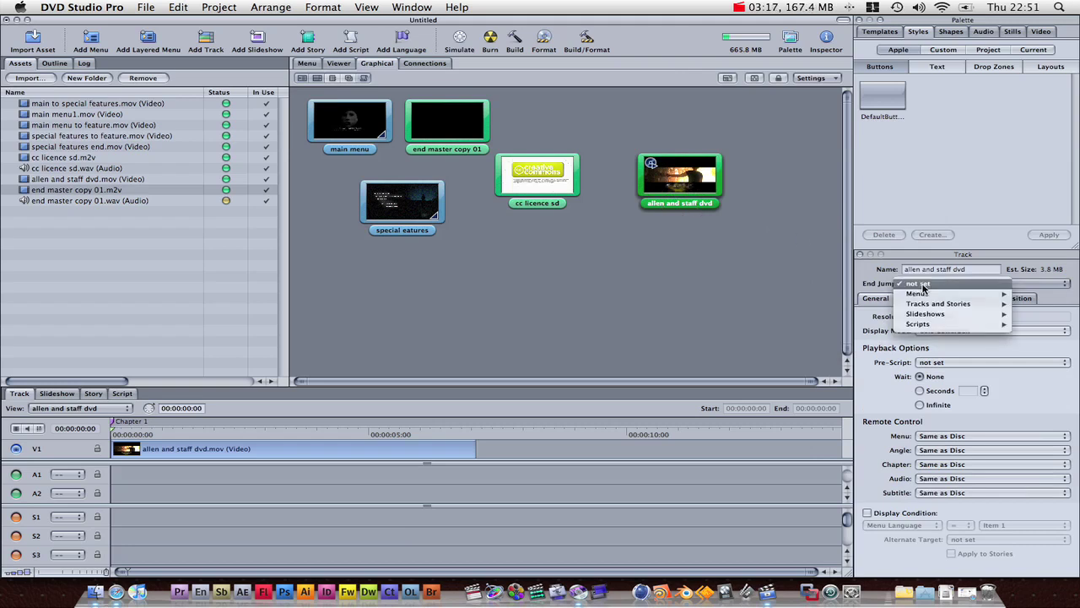
pyautogui.moveTo(923, 297)
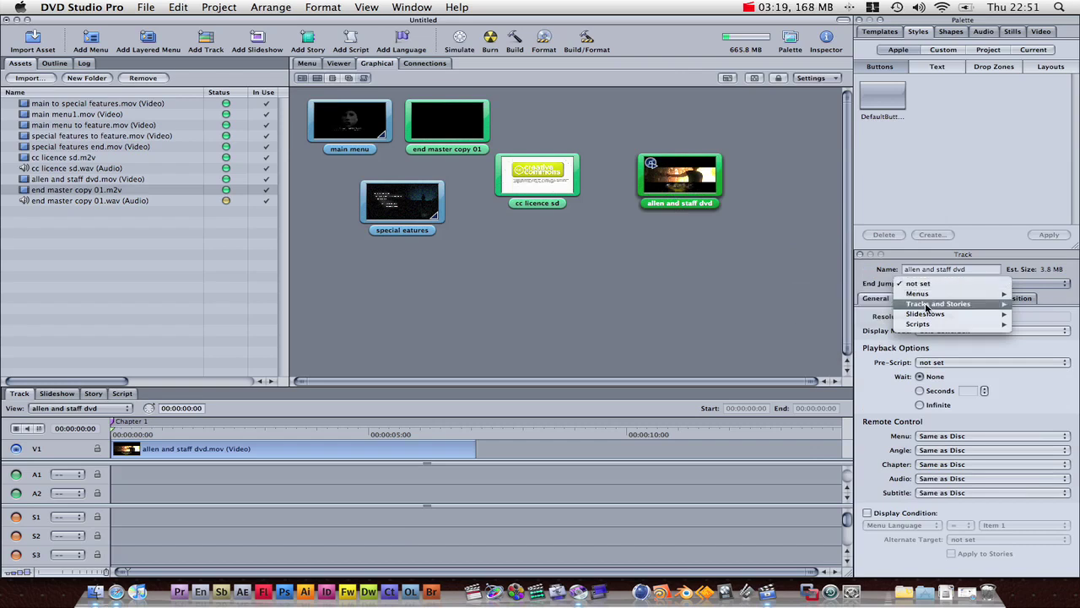
pyautogui.moveTo(926, 307)
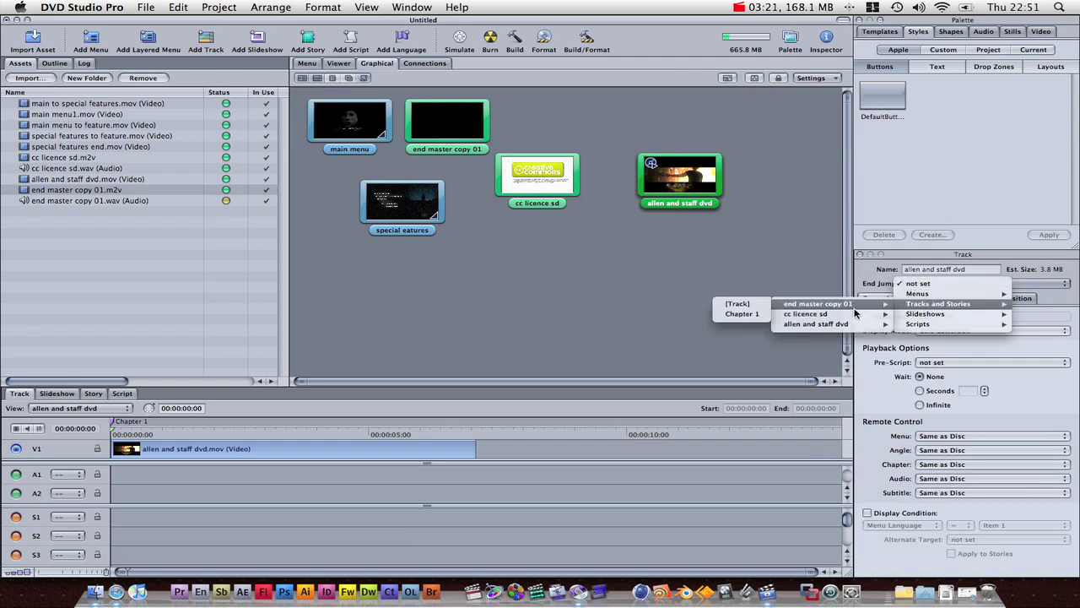
pyautogui.moveTo(850, 314)
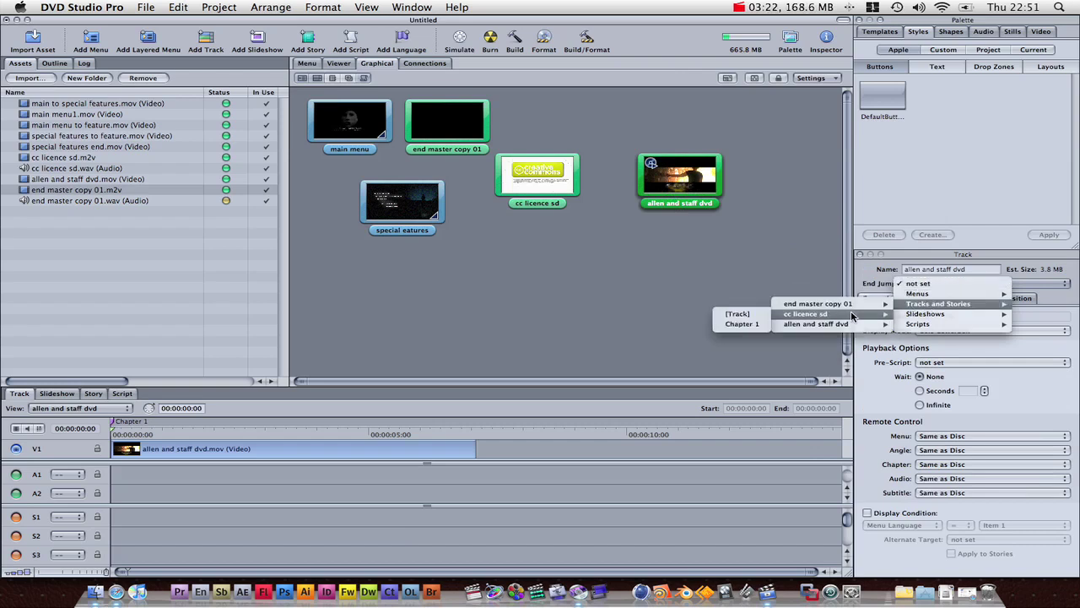
pyautogui.click(741, 314)
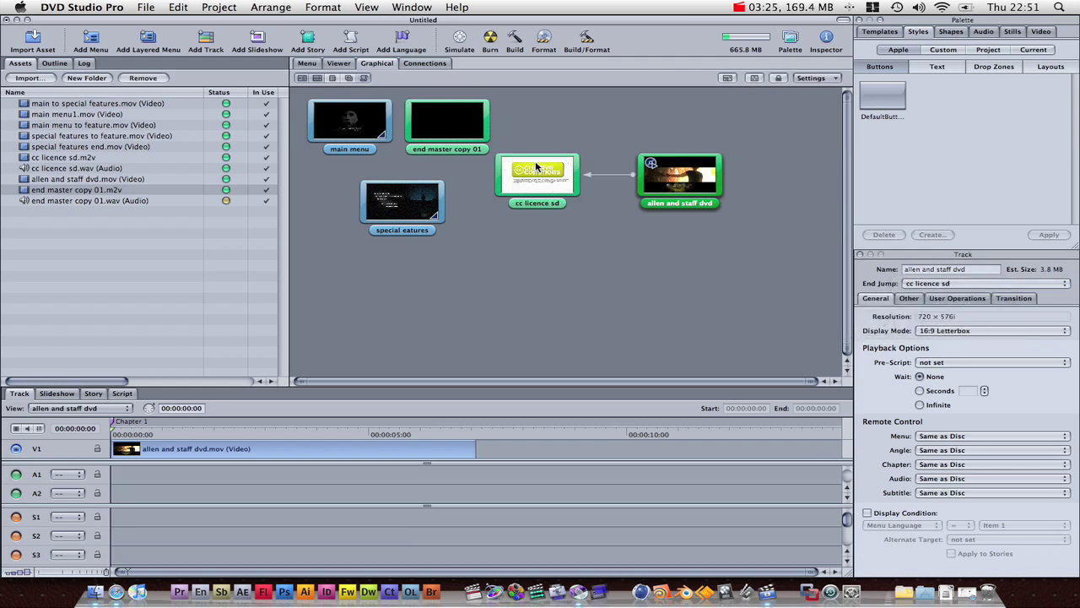
# Arrange the allen and staff dvd and cc licence sd tiles side by side.
pyautogui.moveTo(536, 167); pyautogui.dragTo(768, 240)
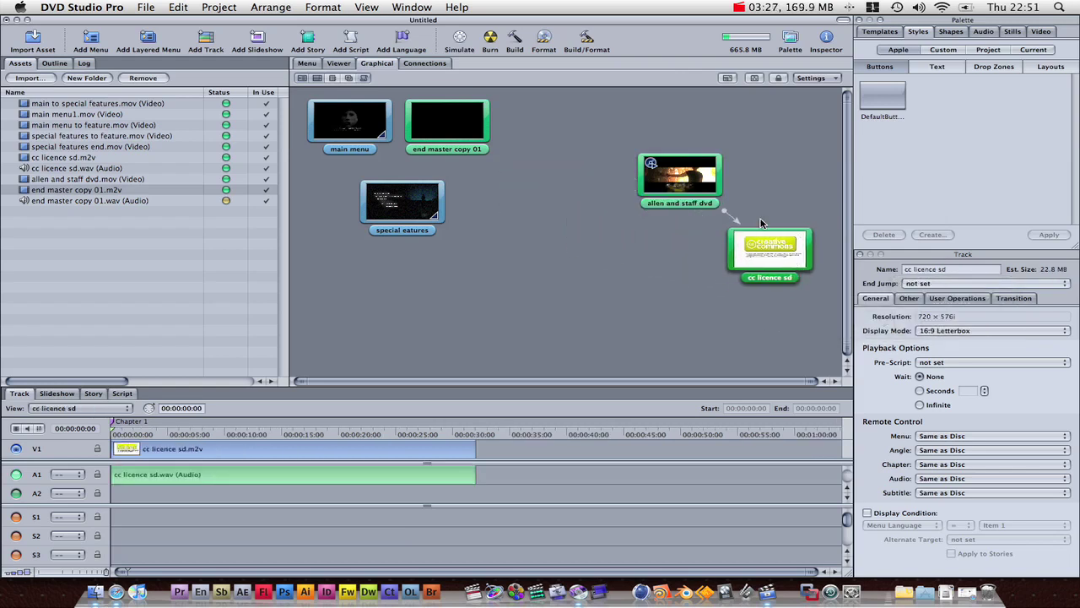
pyautogui.moveTo(718, 184); pyautogui.dragTo(411, 275)
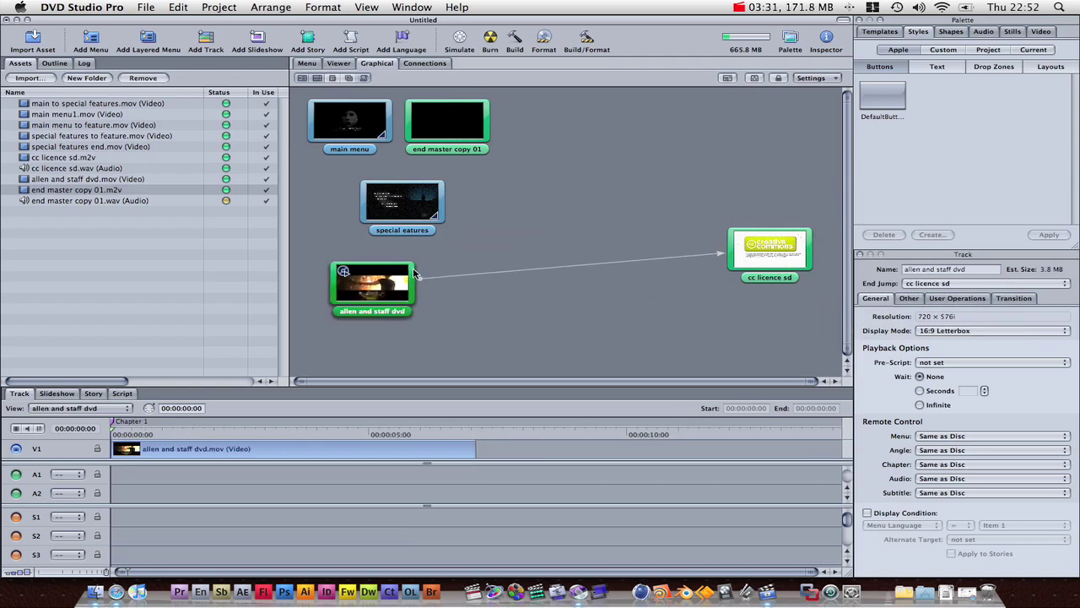
pyautogui.moveTo(808, 249); pyautogui.dragTo(542, 280)
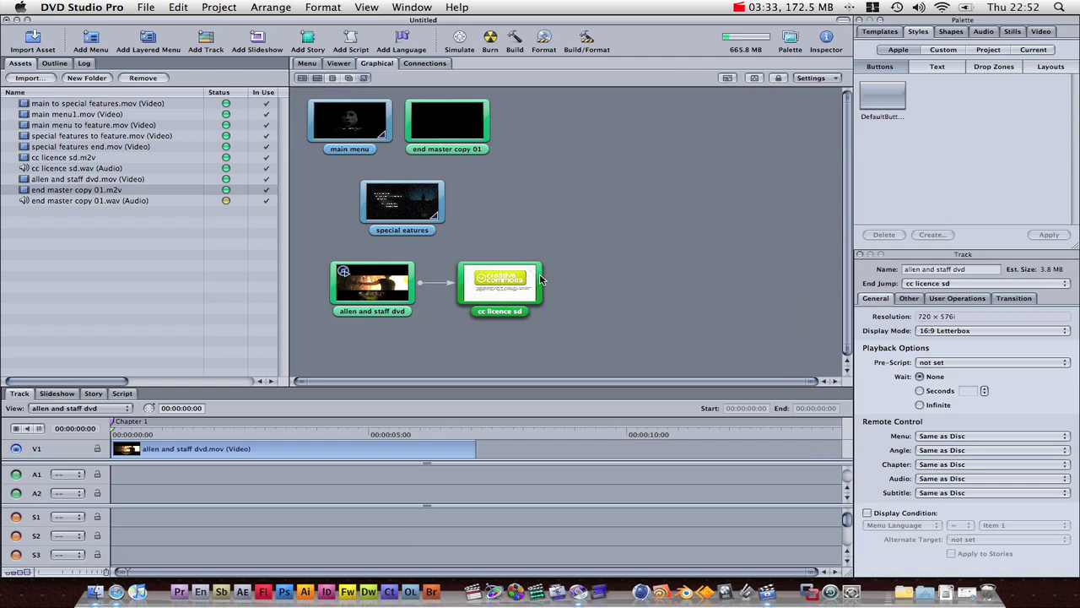
# Set the cc licence sd End Jump to the main menu.
pyautogui.click(537, 280)
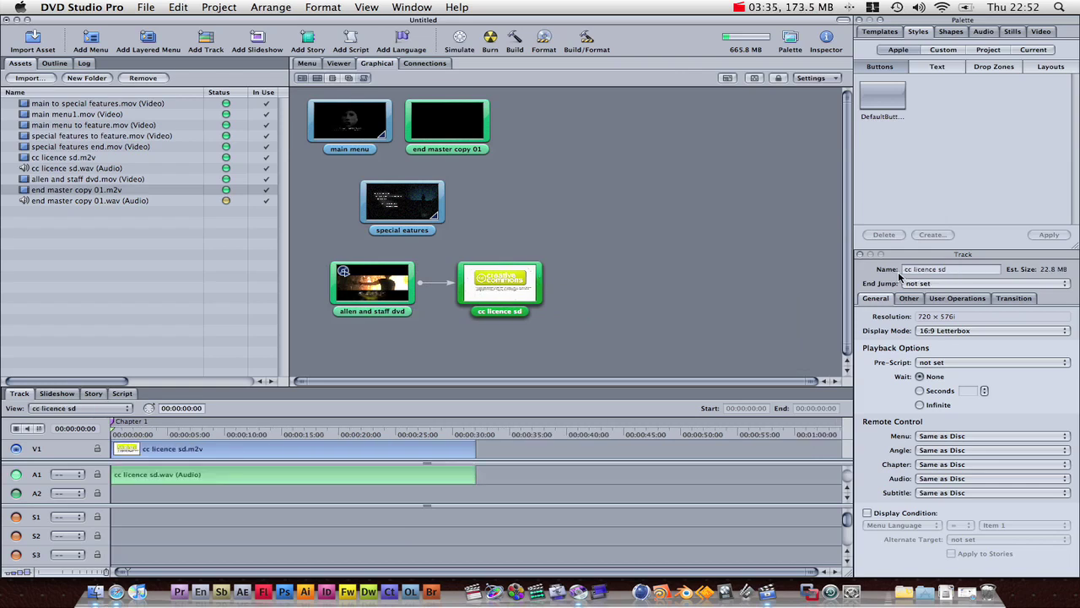
pyautogui.click(923, 284)
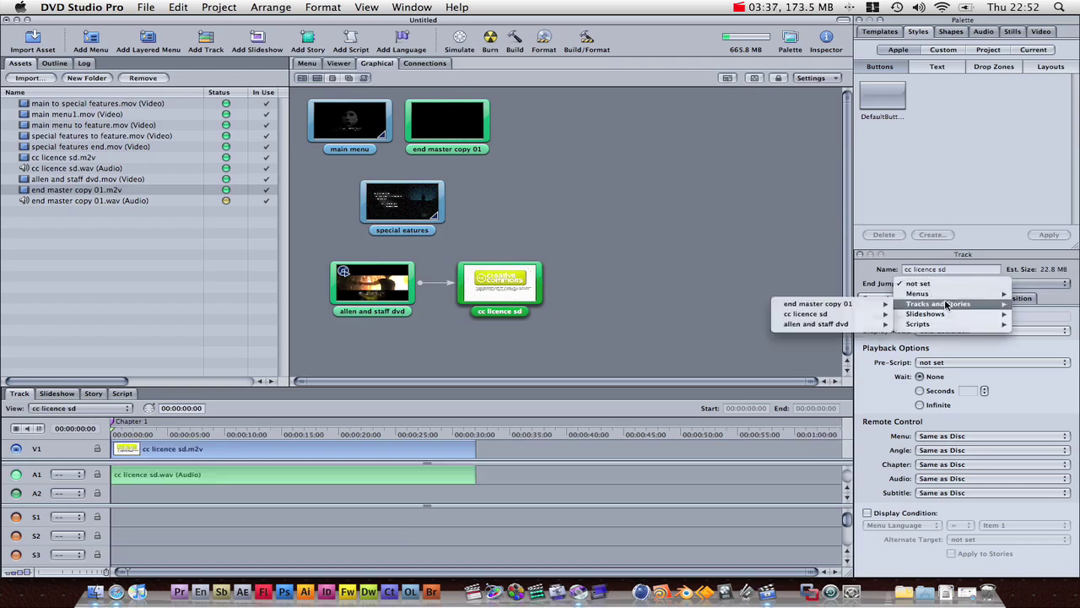
pyautogui.moveTo(920, 293)
pyautogui.moveTo(822, 295)
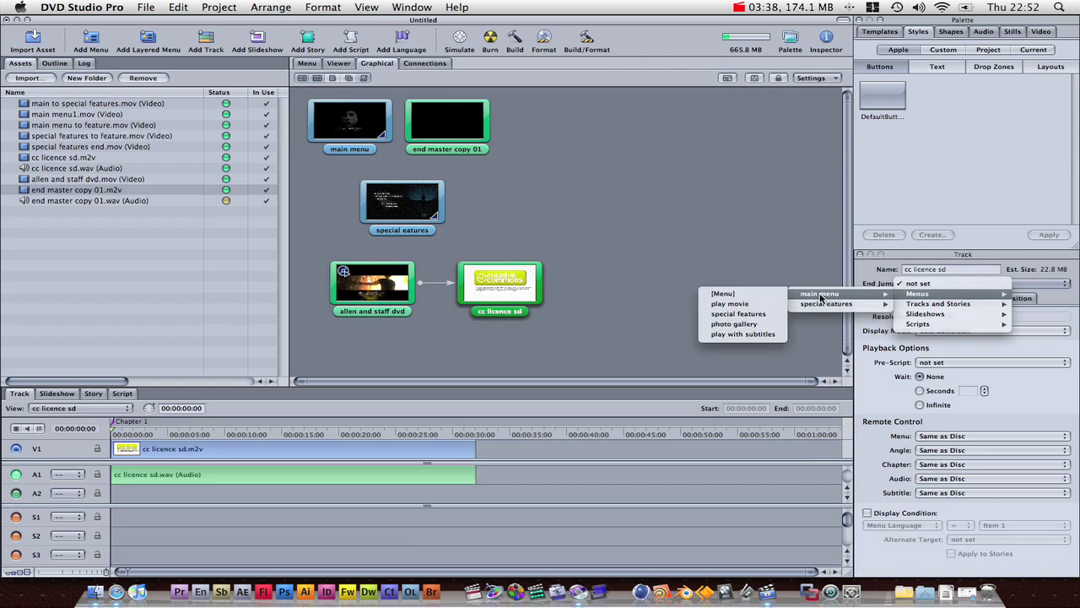
pyautogui.click(768, 294)
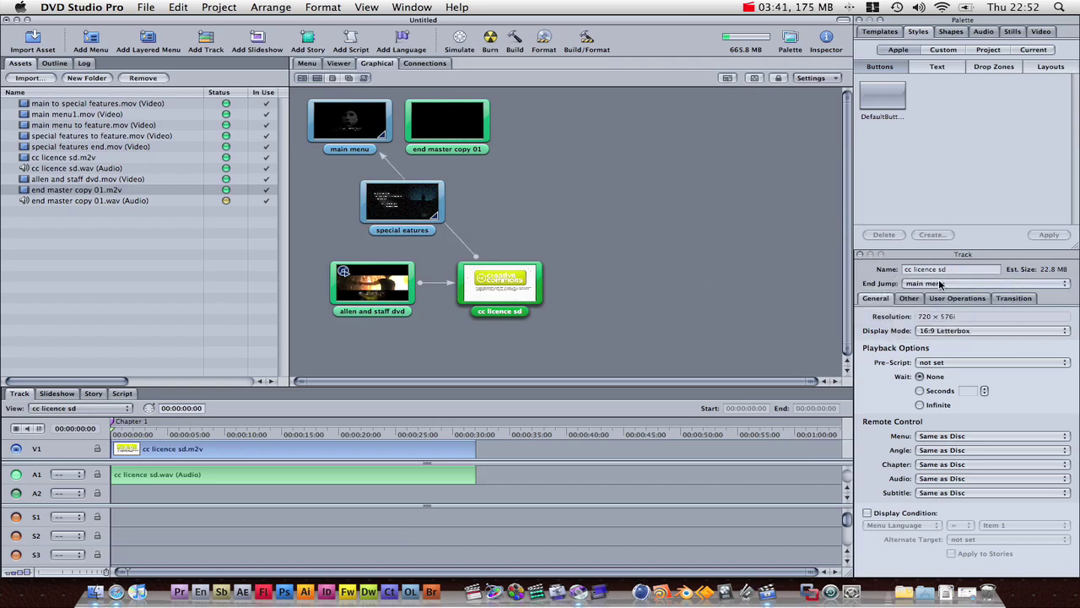
# Confirm main menu as the end destination and place the main menu tile right of cc licence sd.
pyautogui.click(938, 284)
pyautogui.moveTo(918, 310)
pyautogui.moveTo(823, 310)
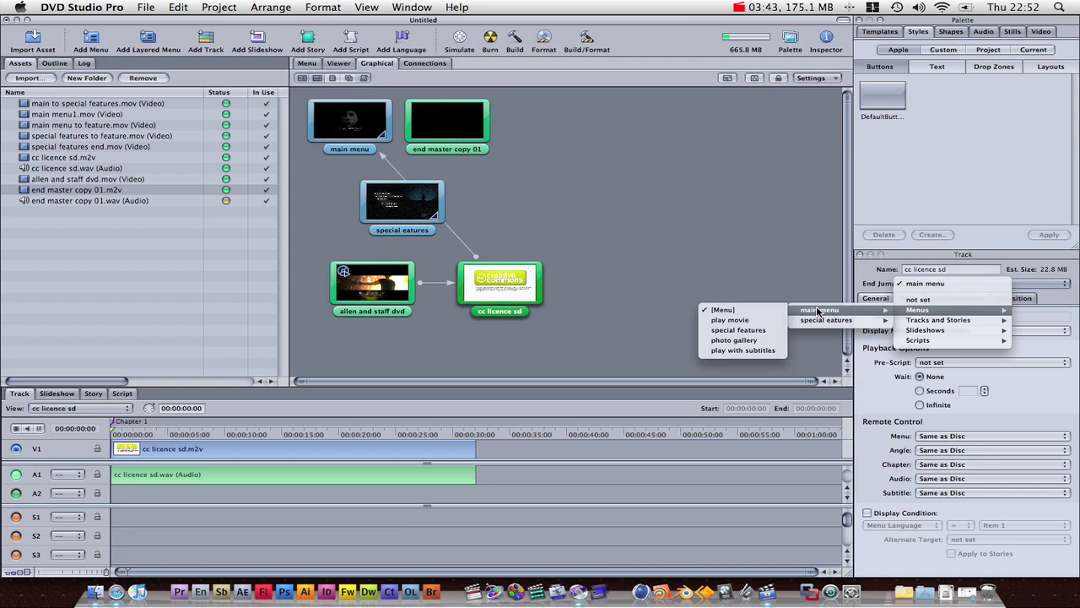
pyautogui.click(731, 310)
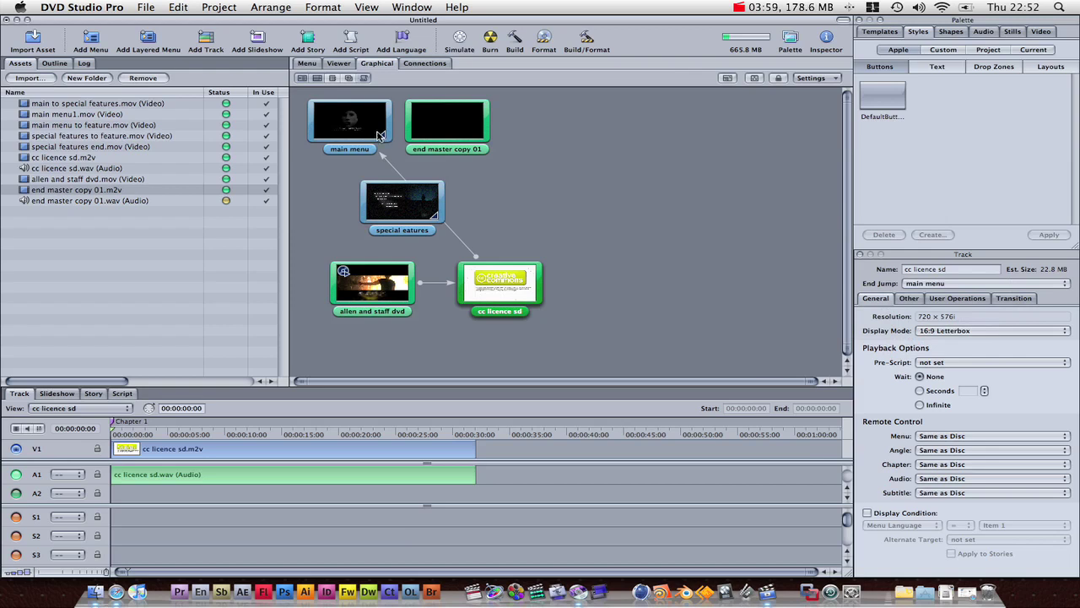
pyautogui.moveTo(382, 108); pyautogui.dragTo(671, 272)
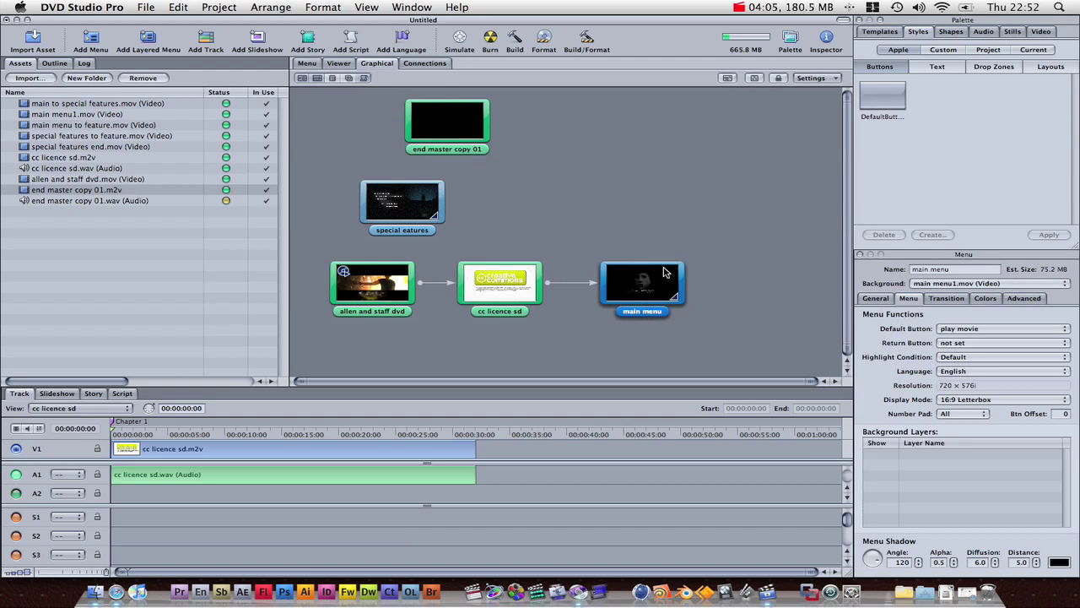
# In the main menu, link the play movie button to the end master copy 01 track.
pyautogui.doubleClick(664, 272)
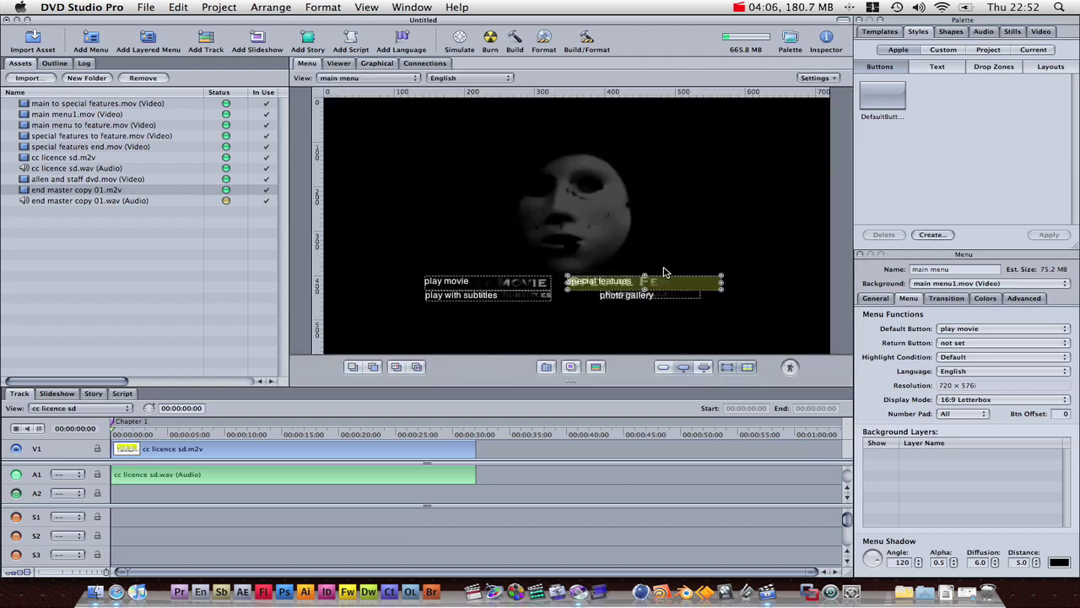
pyautogui.click(468, 282)
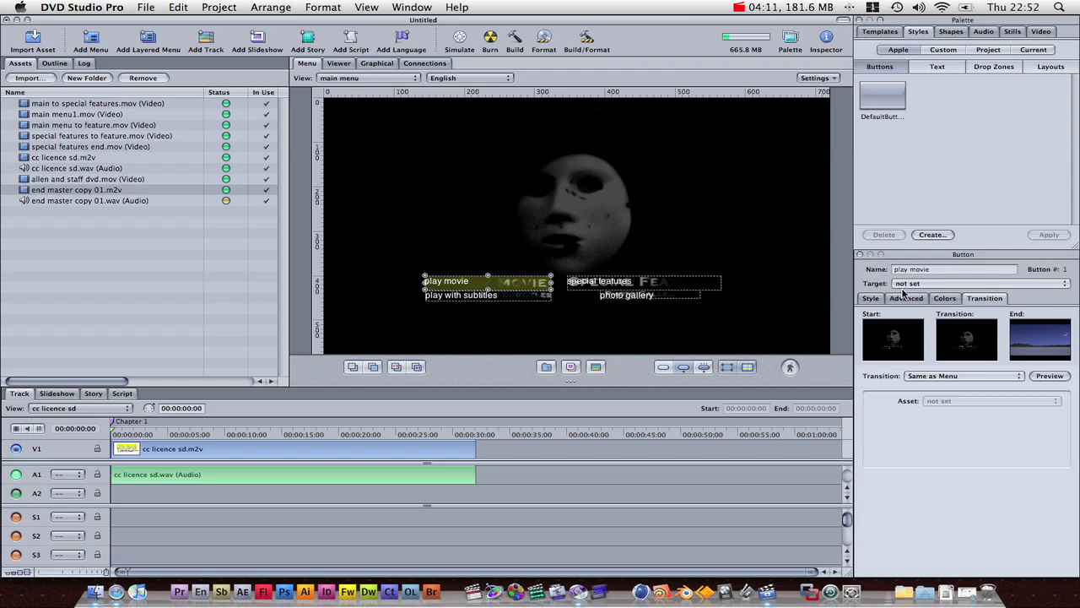
pyautogui.click(965, 285)
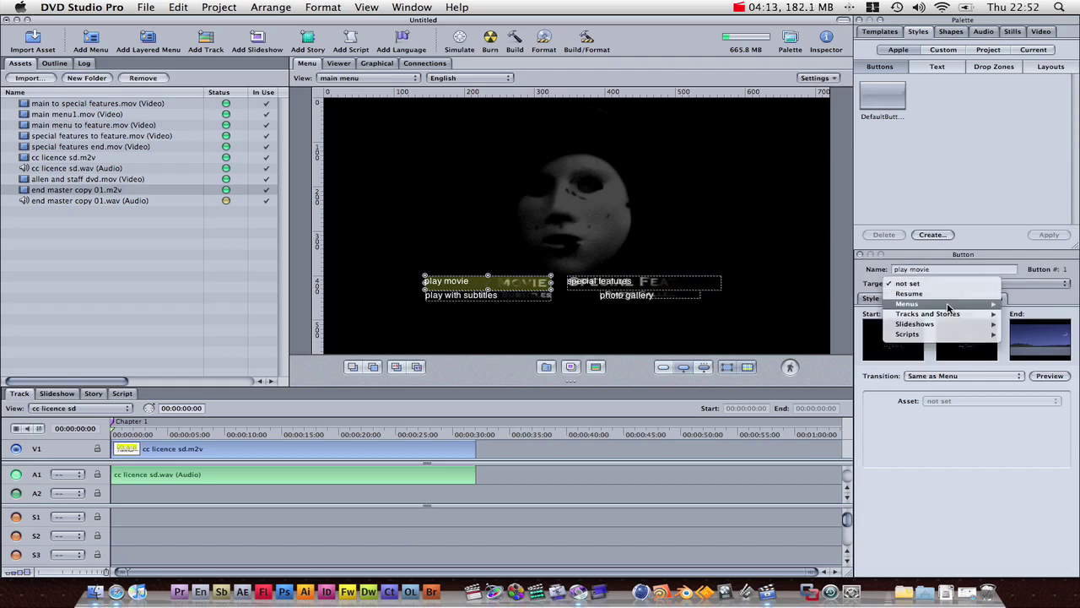
pyautogui.moveTo(950, 316)
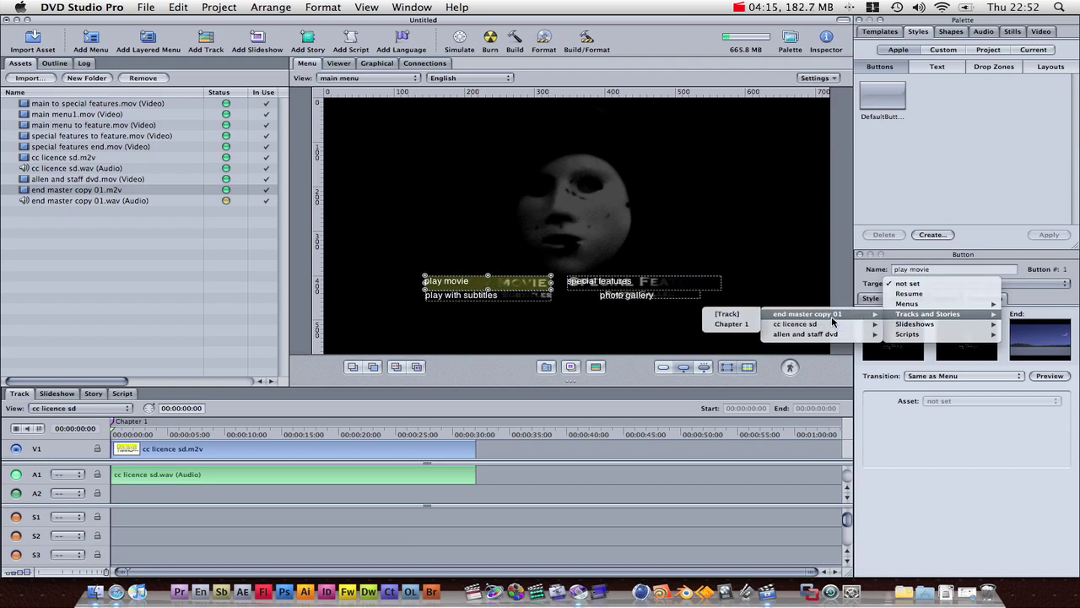
pyautogui.click(727, 314)
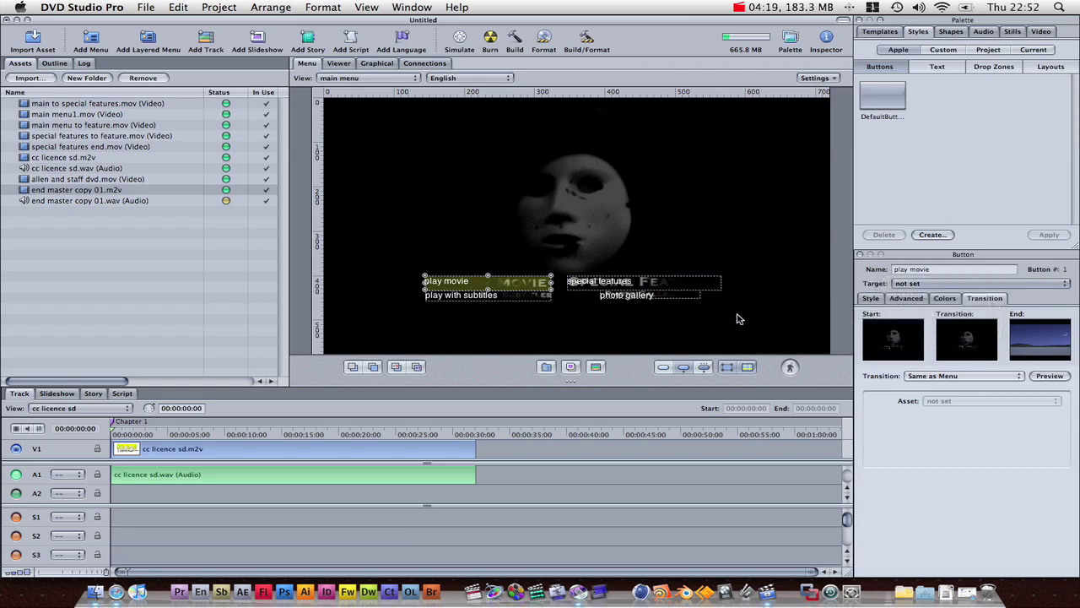
# Point the special features button at the special features menu, then select play with subtitles.
pyautogui.click(639, 287)
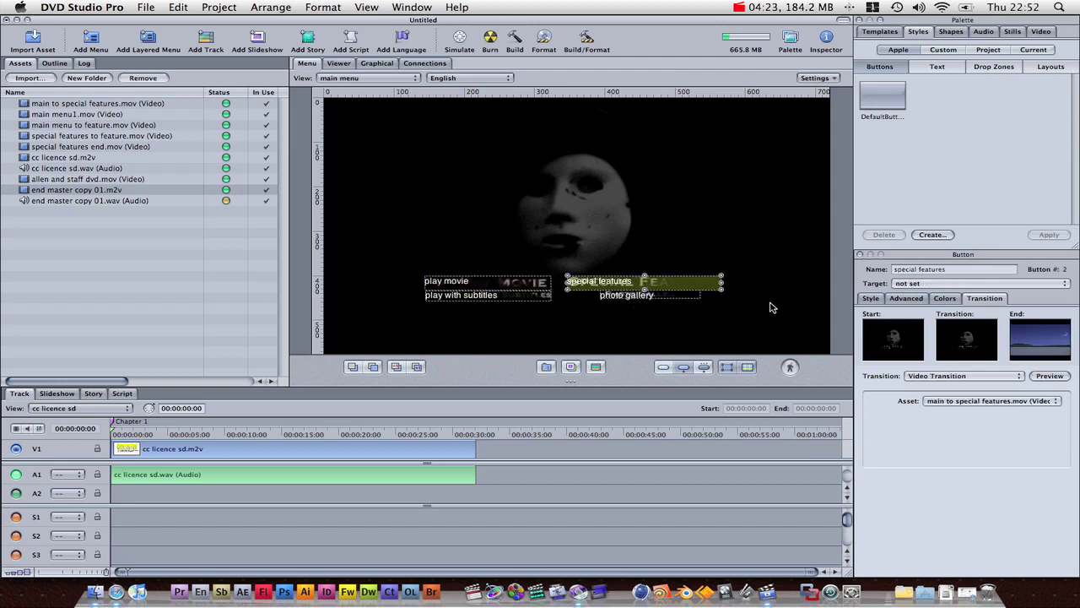
pyautogui.click(907, 286)
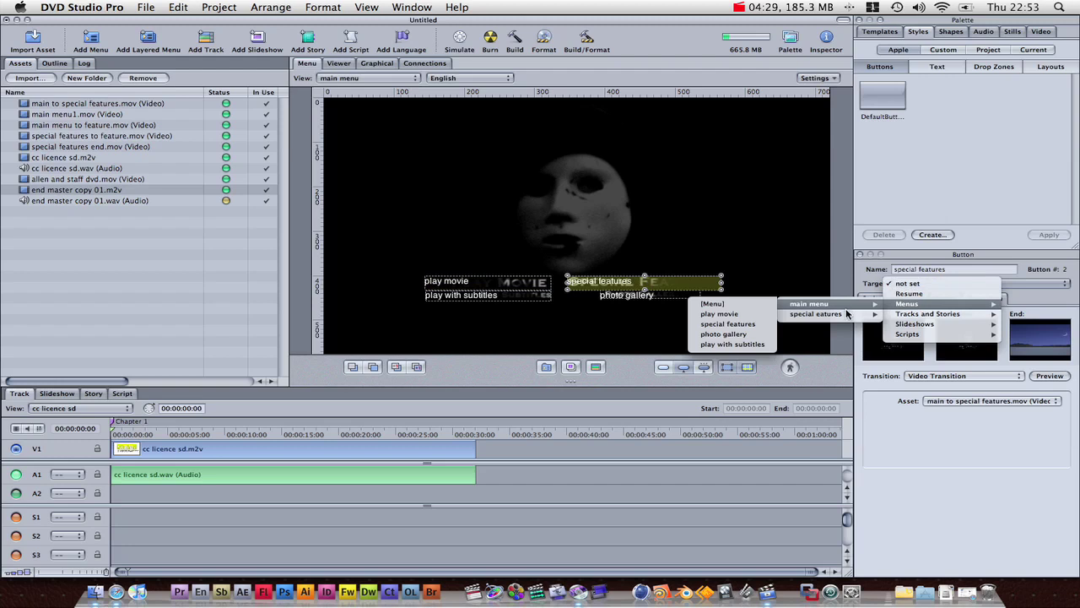
pyautogui.moveTo(839, 314)
pyautogui.click(739, 317)
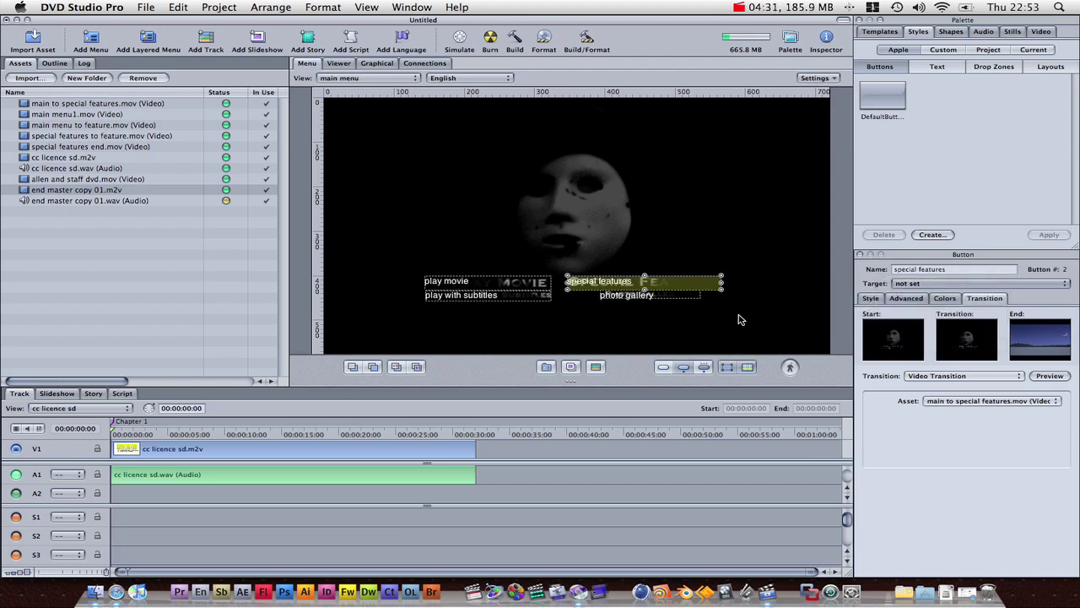
pyautogui.click(498, 297)
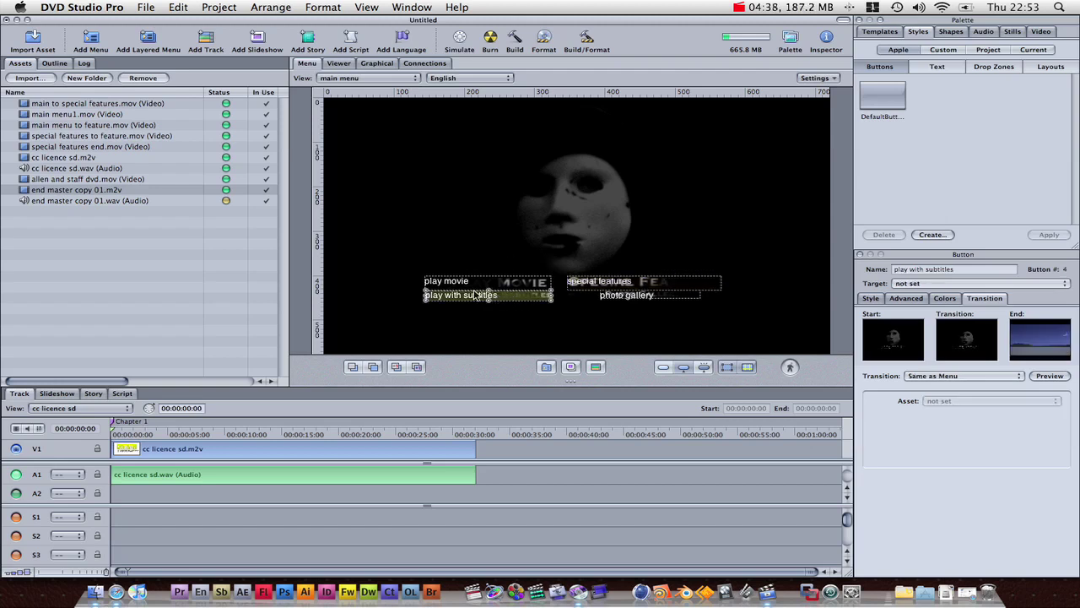
# Open the end master copy 01 track and put the playhead at about 3:46.
pyautogui.click(377, 64)
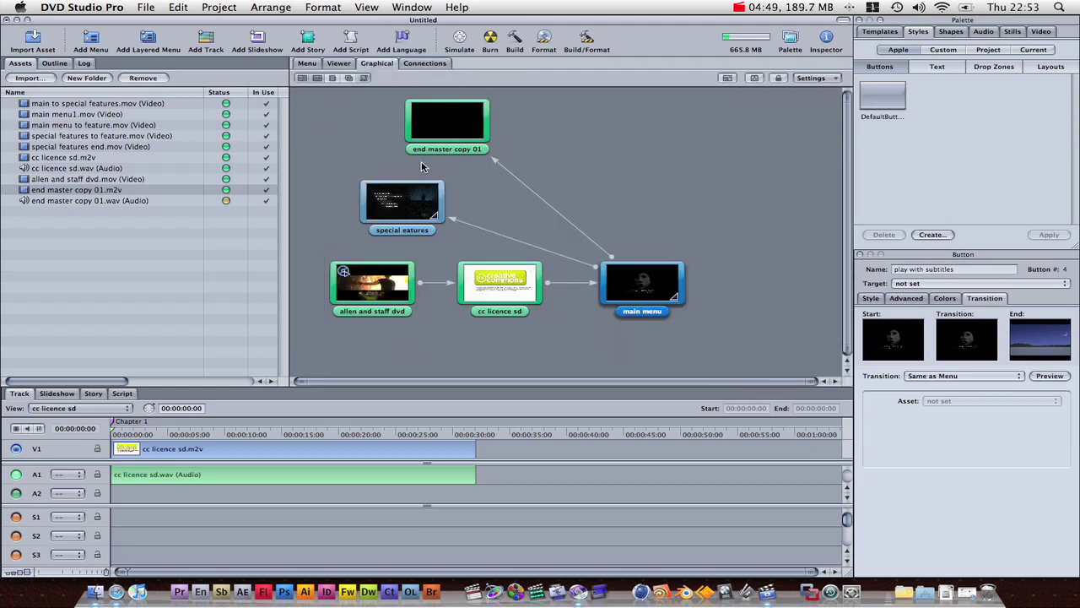
pyautogui.click(472, 117)
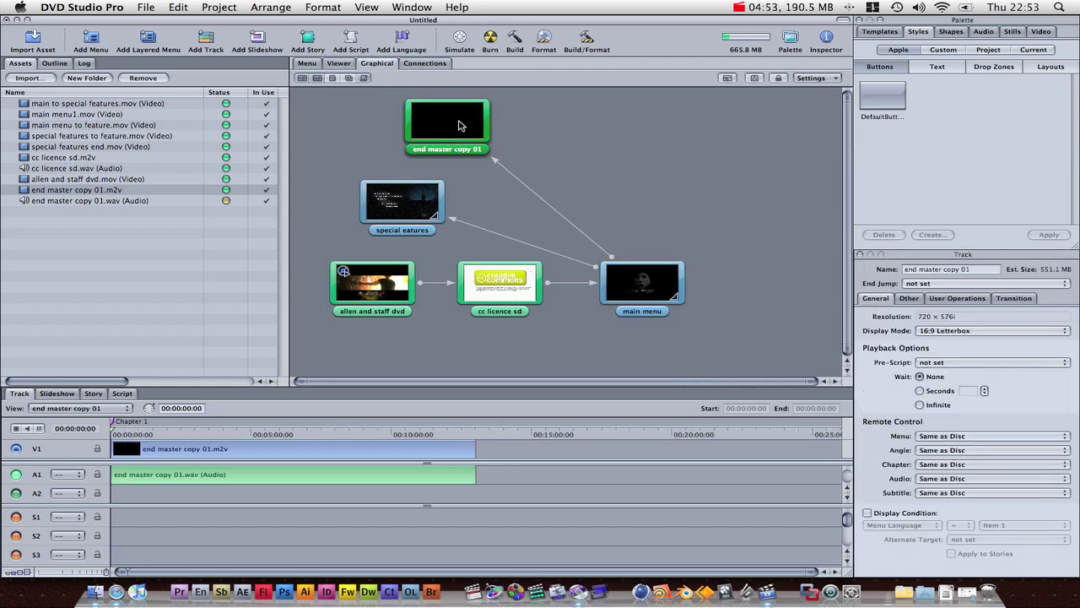
pyautogui.doubleClick(458, 128)
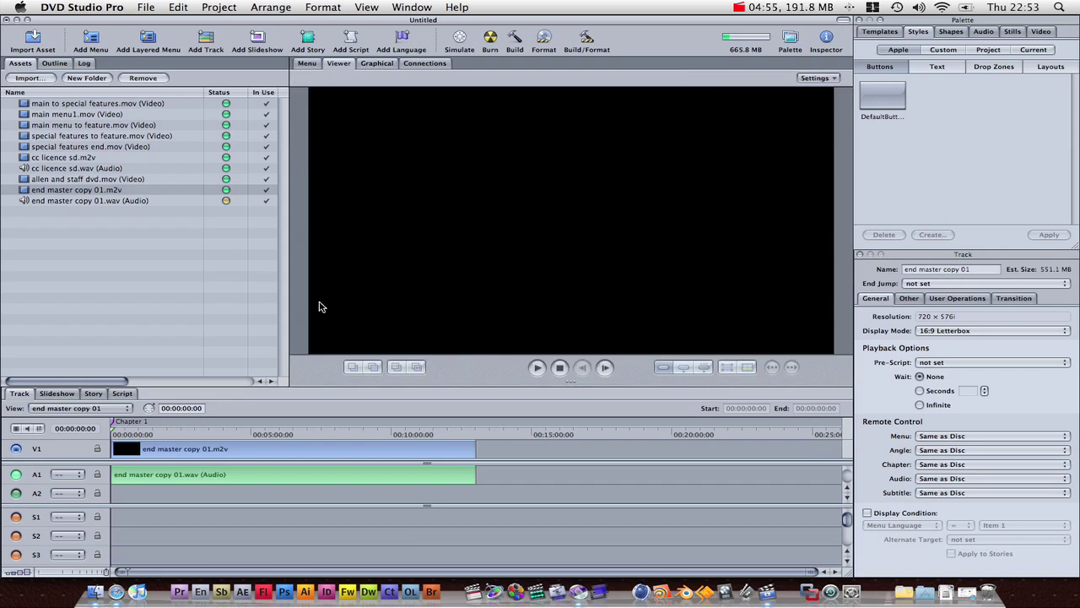
pyautogui.click(216, 430)
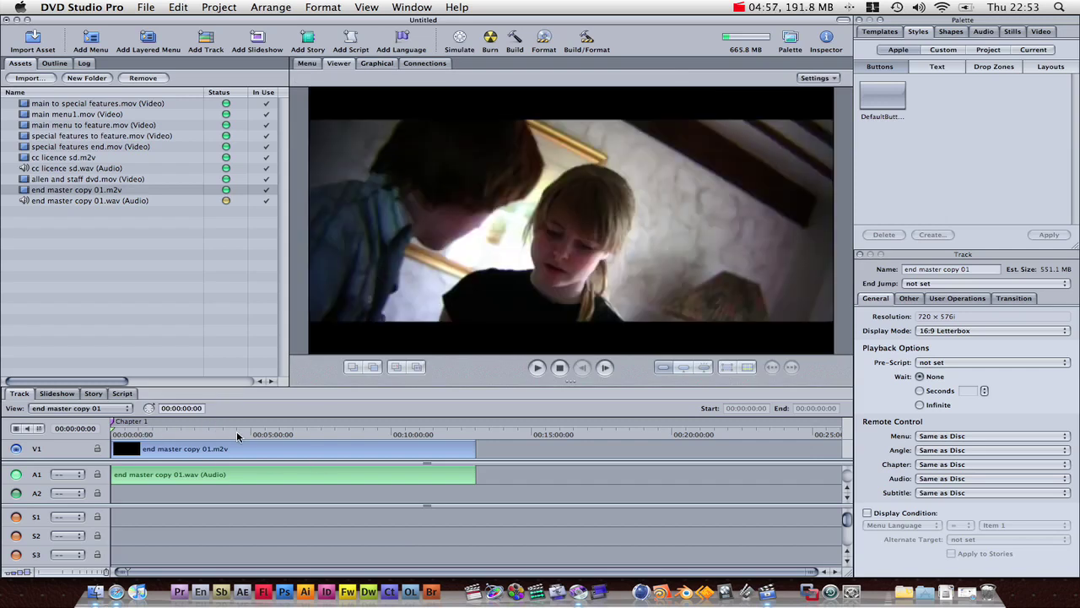
pyautogui.click(18, 496)
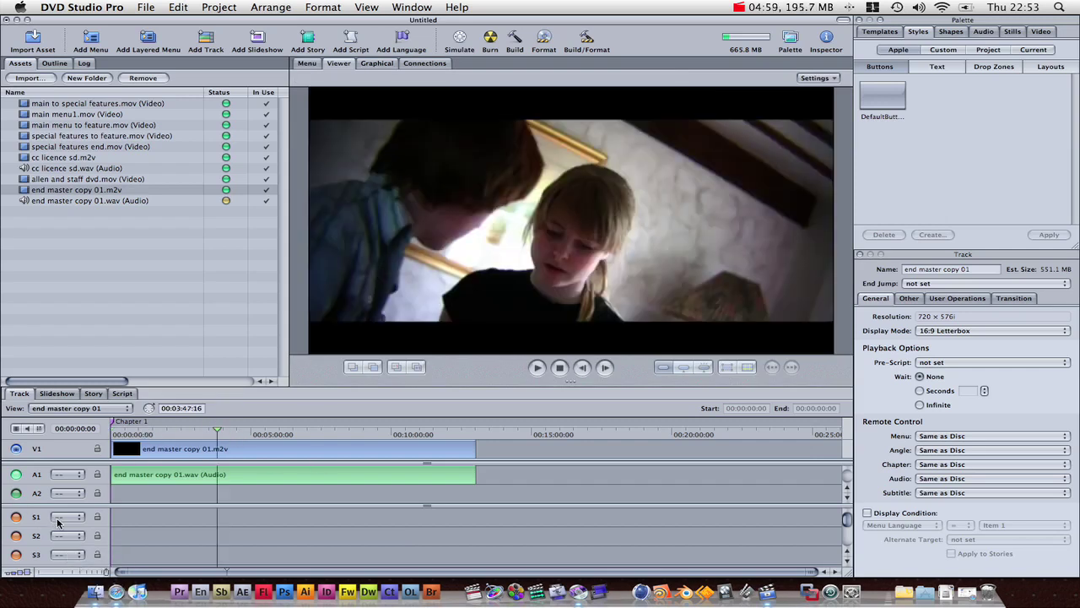
pyautogui.click(18, 522)
pyautogui.click(67, 516)
pyautogui.click(135, 514)
pyautogui.click(217, 431)
# Add subtitles "whatch out for the bushes" and "oh no, what a kyle" on stream S1.
pyautogui.doubleClick(217, 518)
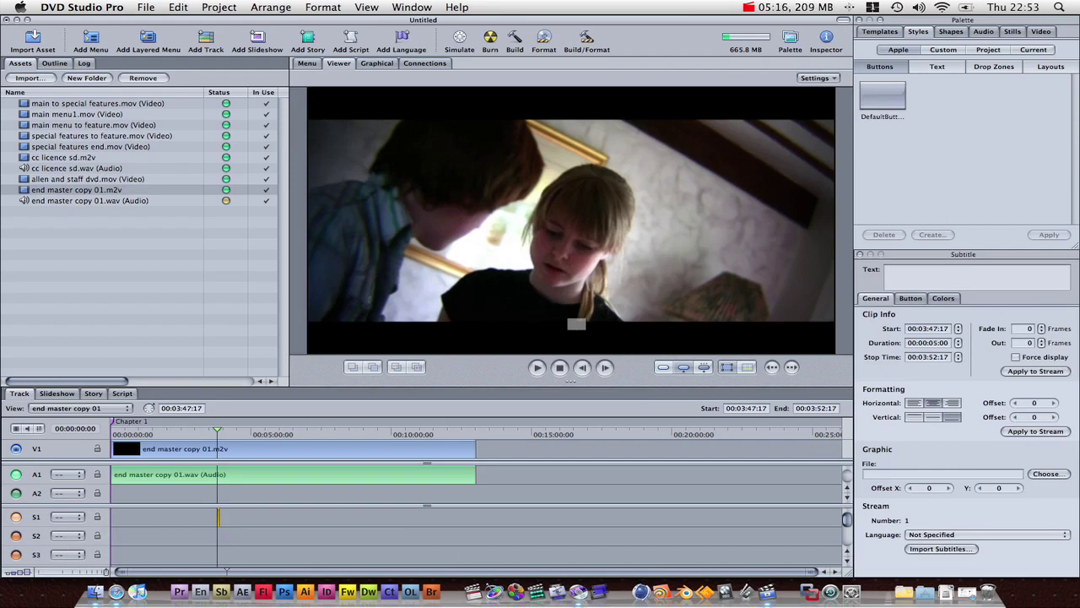
pyautogui.write('w')
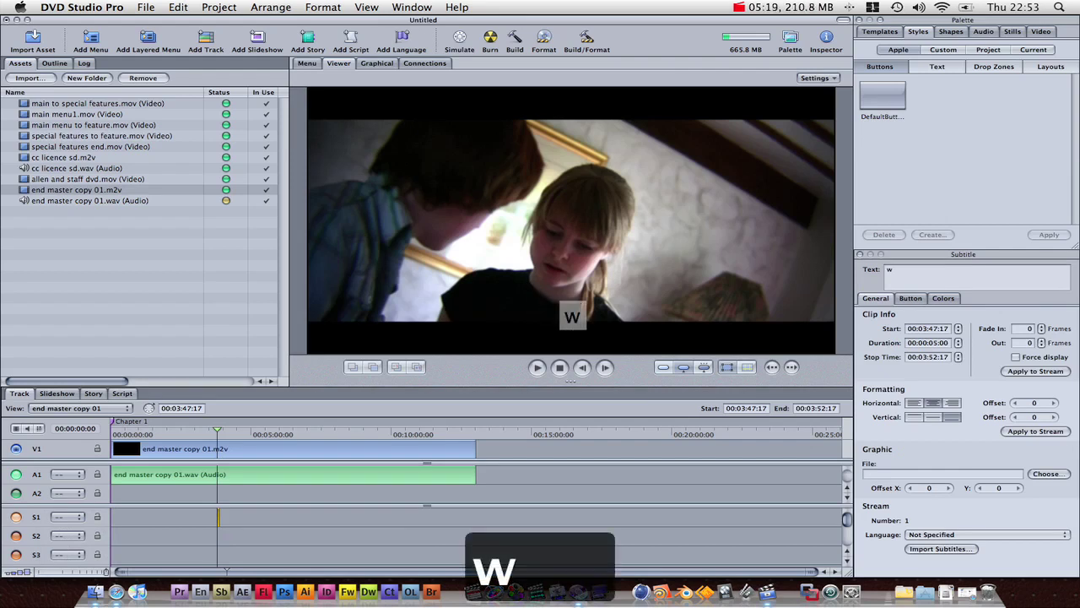
pyautogui.write('hatch out ')
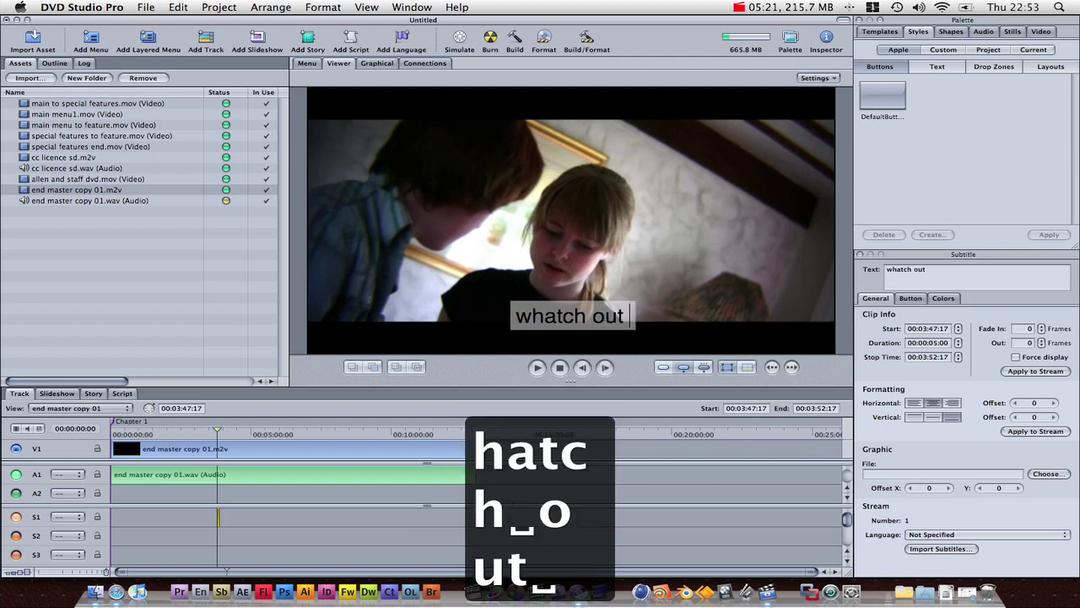
pyautogui.write('for the bushes')
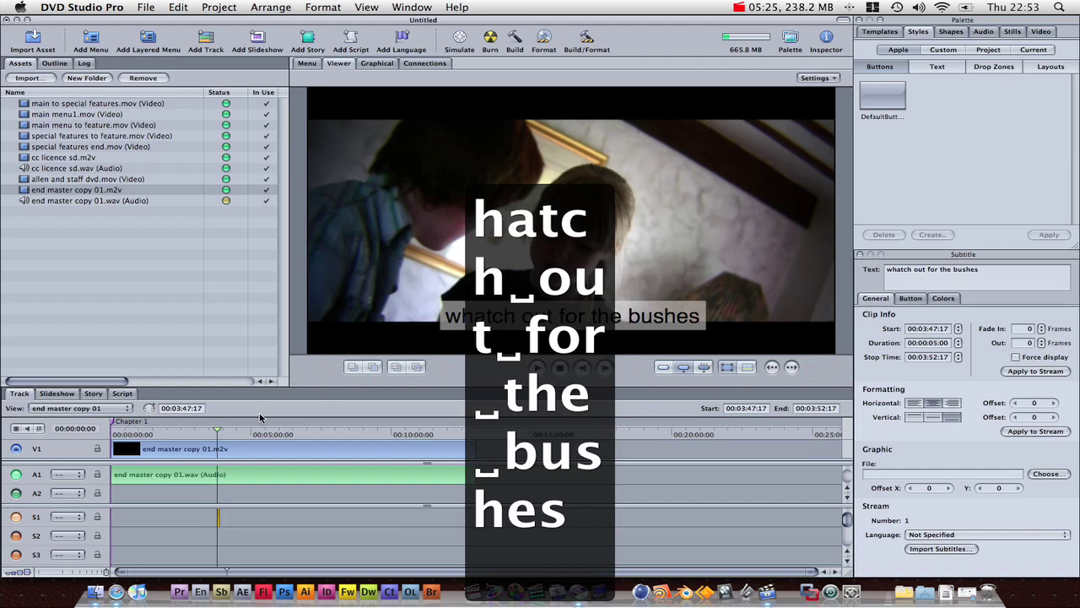
pyautogui.press('space')
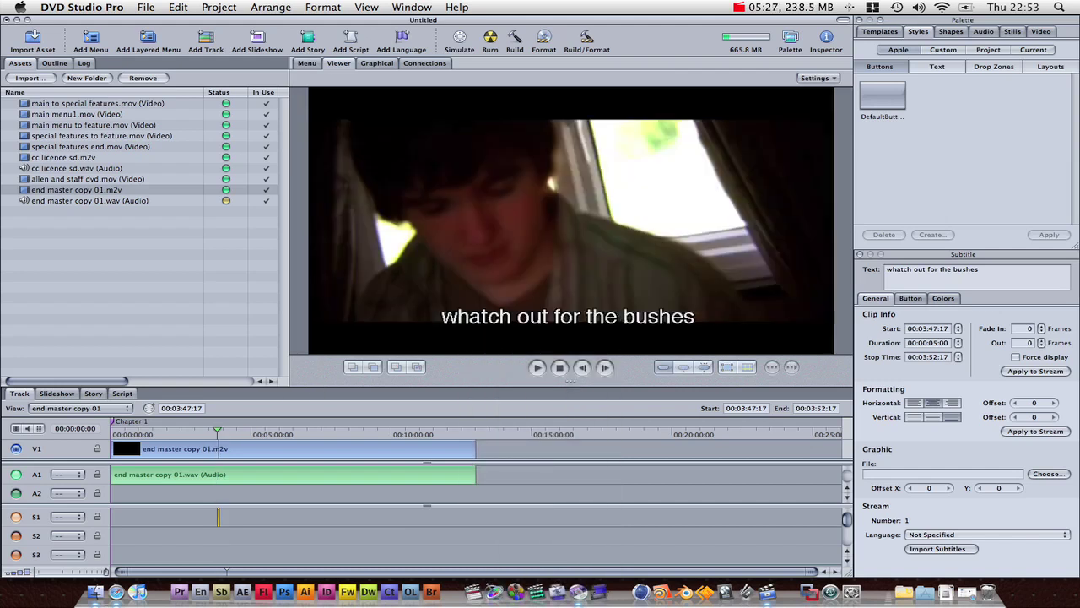
pyautogui.click(224, 513)
pyautogui.doubleClick(224, 515)
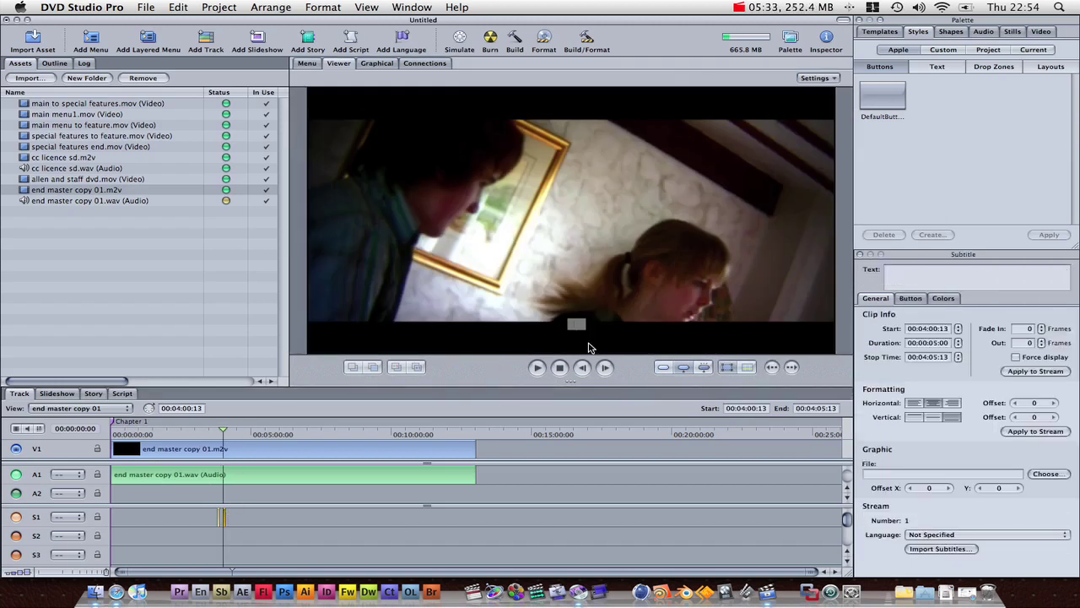
pyautogui.write('oh n')
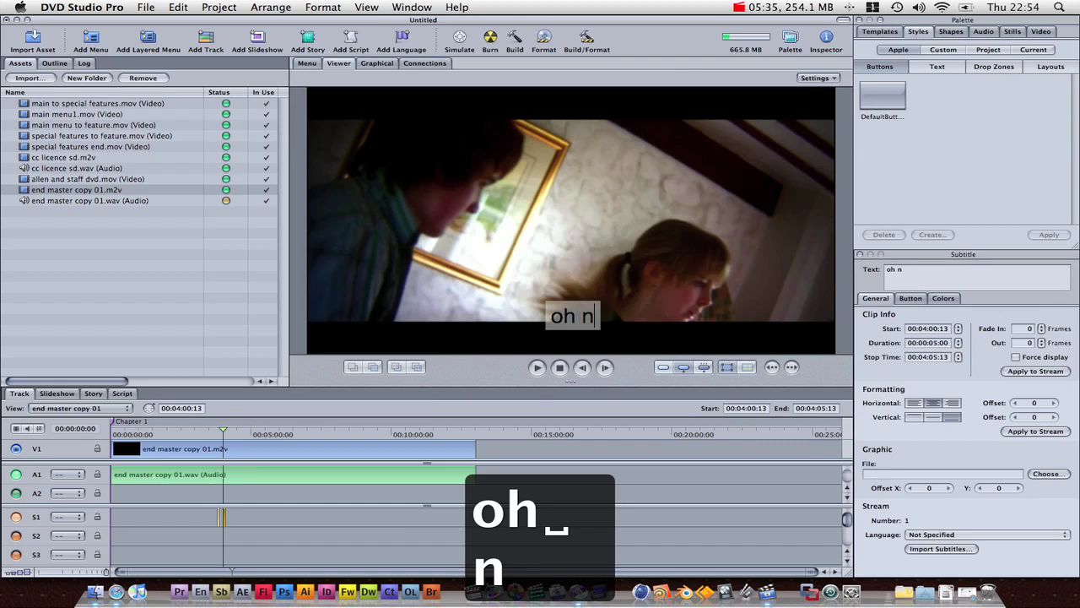
pyautogui.write('o, what ')
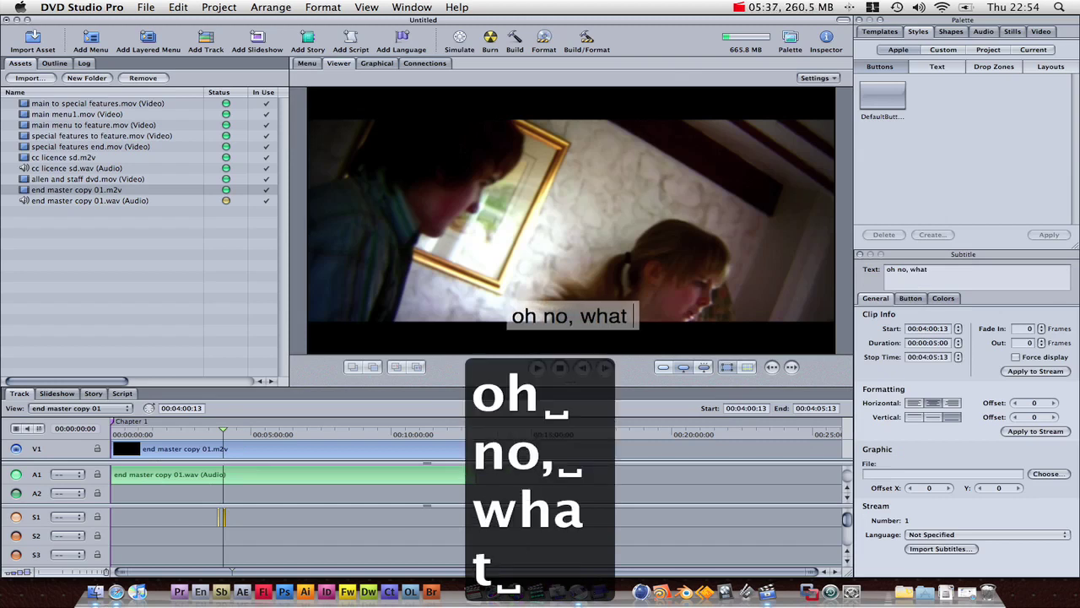
pyautogui.write('a kyle')
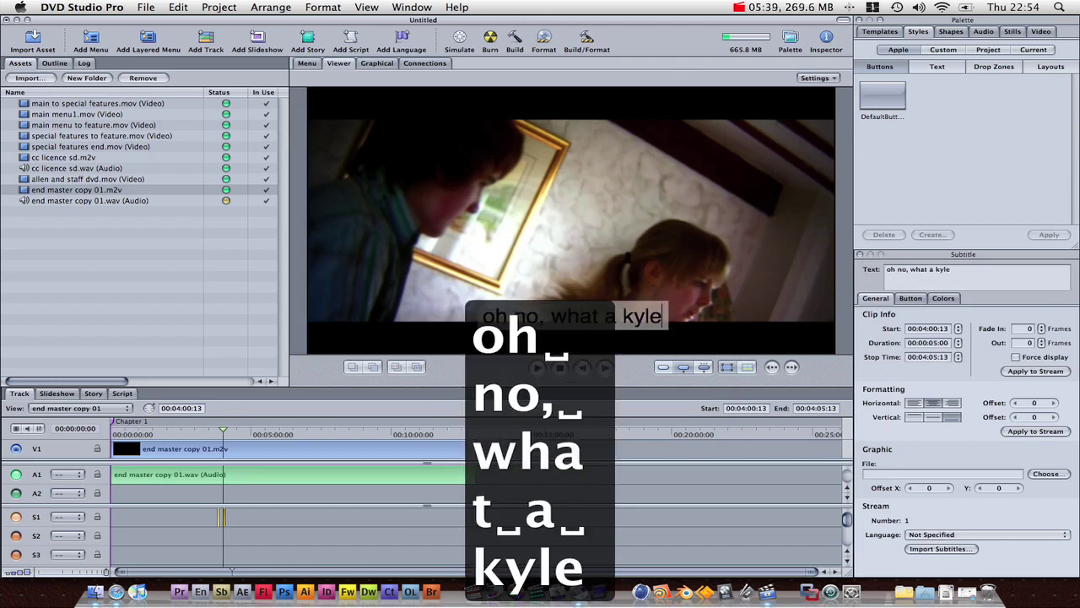
pyautogui.click(248, 531)
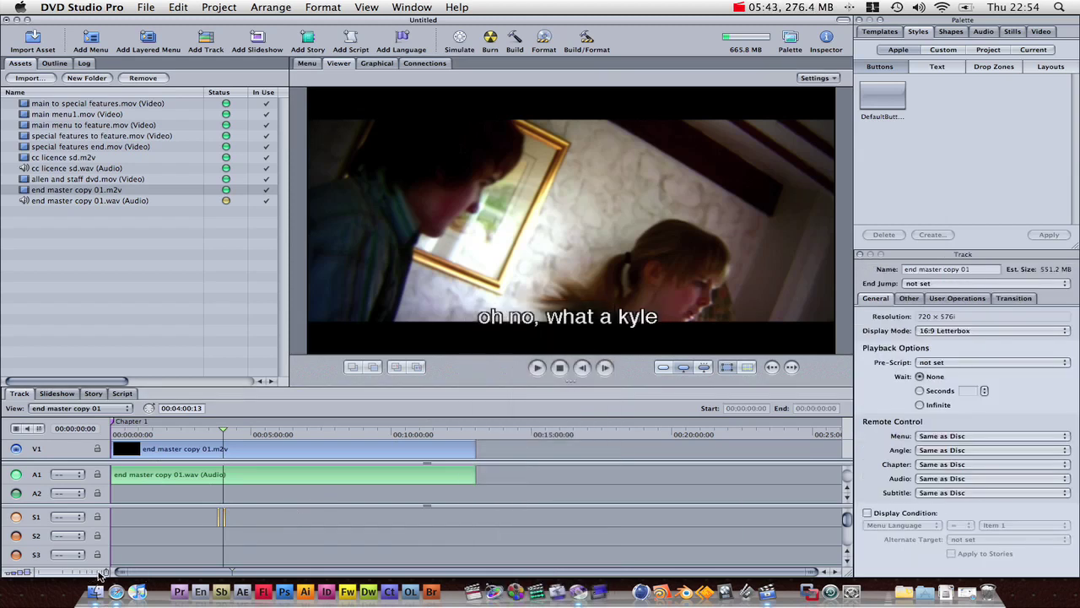
# Zoom the timeline and lengthen "whatch out for the bushes" to 00:03:42:04–00:03:52:10.
pyautogui.moveTo(99, 573); pyautogui.dragTo(61, 573)
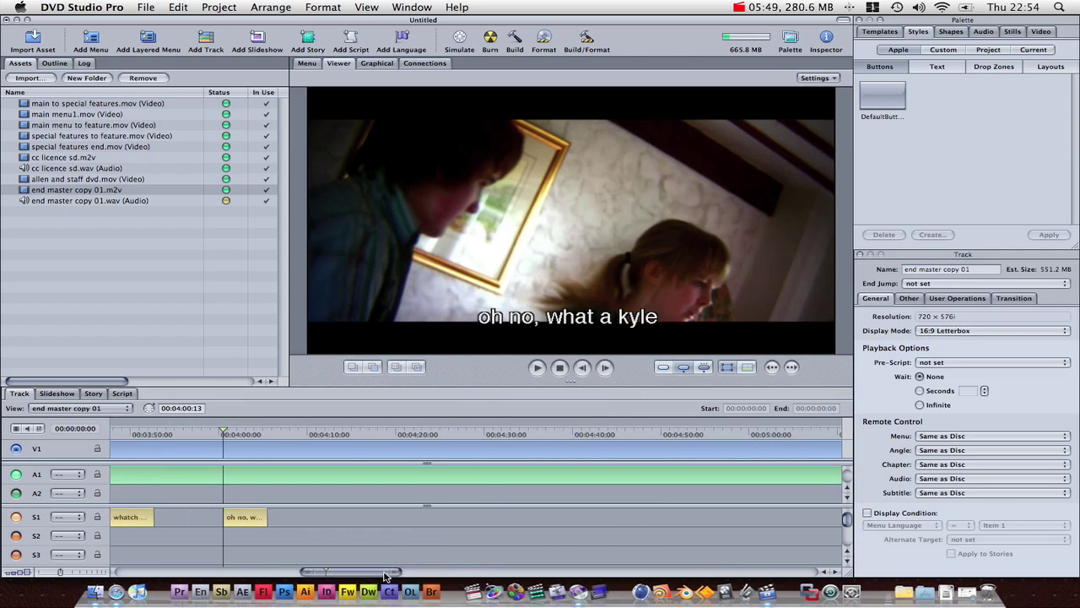
pyautogui.moveTo(384, 576); pyautogui.dragTo(353, 577)
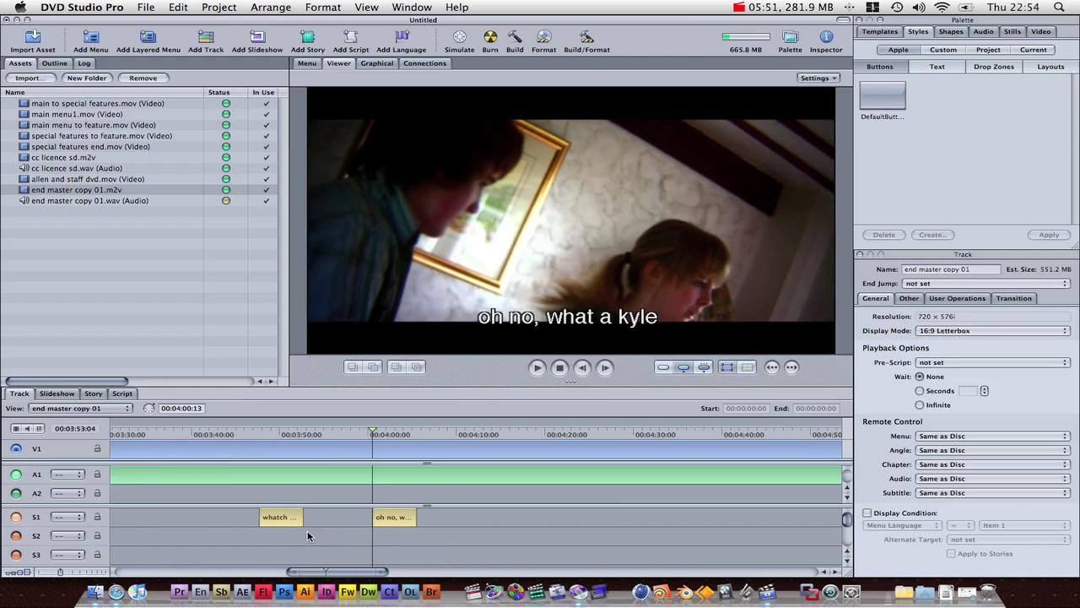
pyautogui.moveTo(299, 517); pyautogui.dragTo(257, 517)
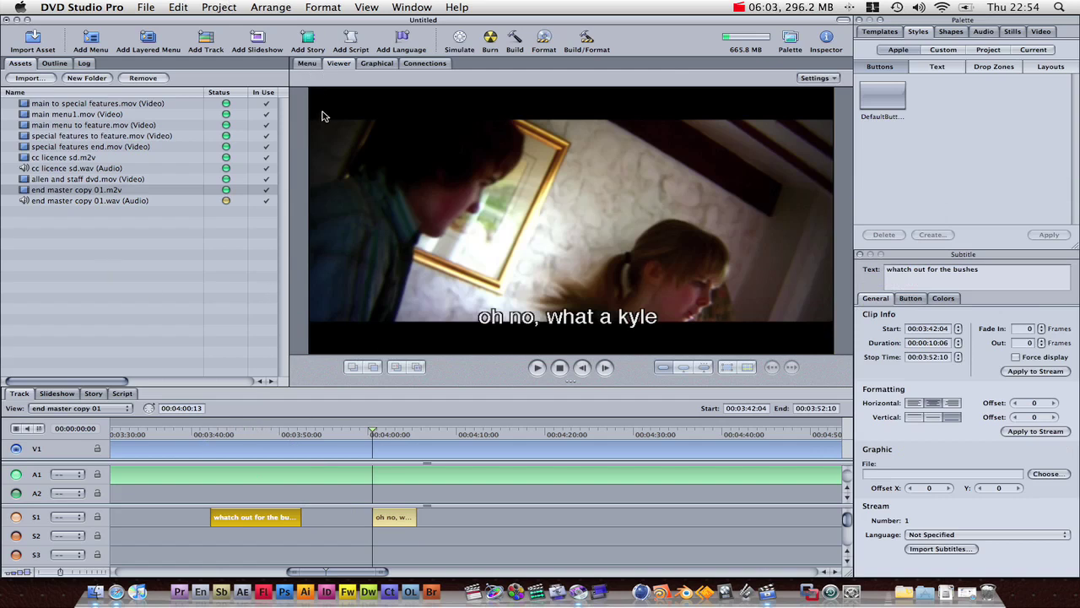
# Set the play with subtitles button's target to the end master copy 01 track.
pyautogui.click(306, 64)
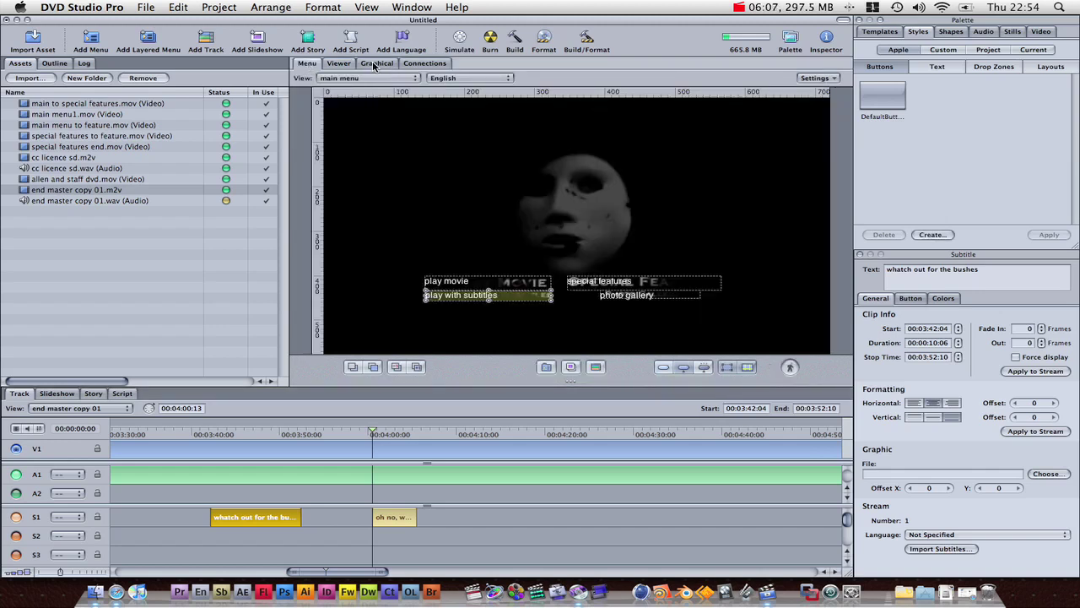
pyautogui.click(377, 65)
pyautogui.click(337, 64)
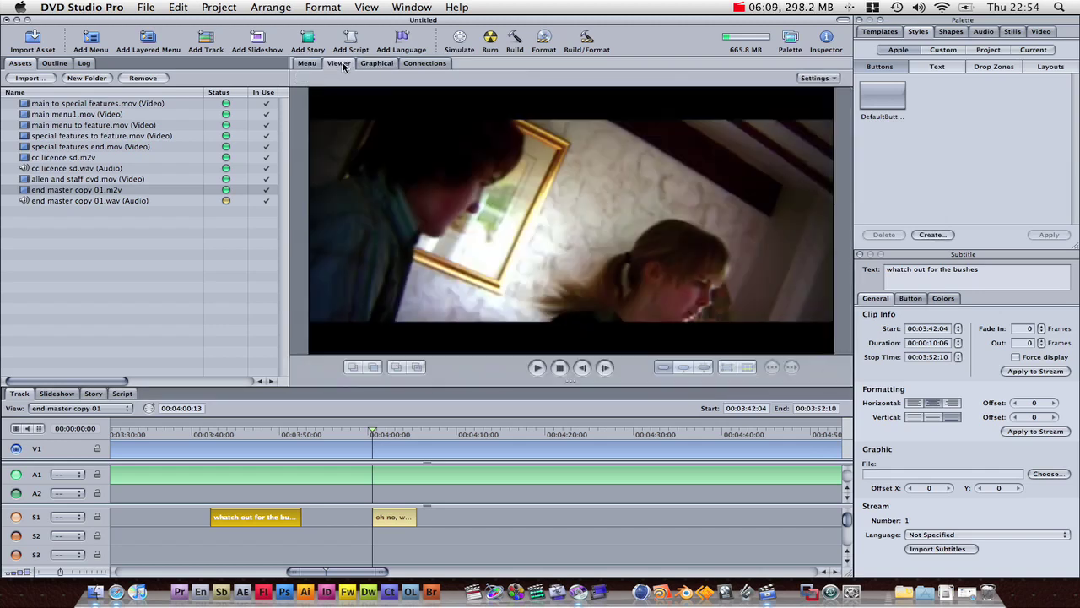
pyautogui.click(300, 64)
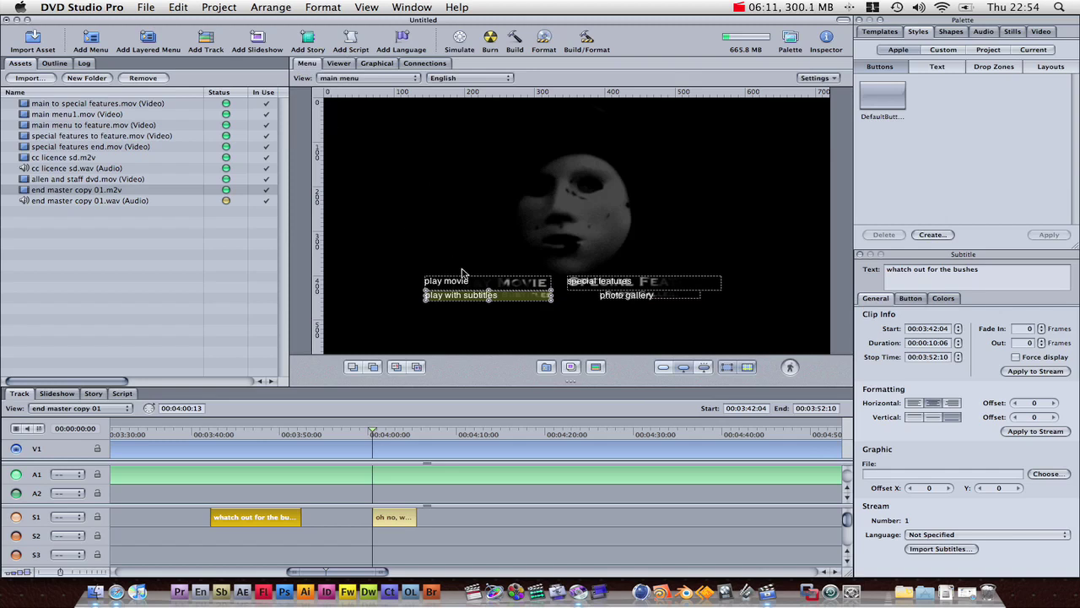
pyautogui.click(496, 304)
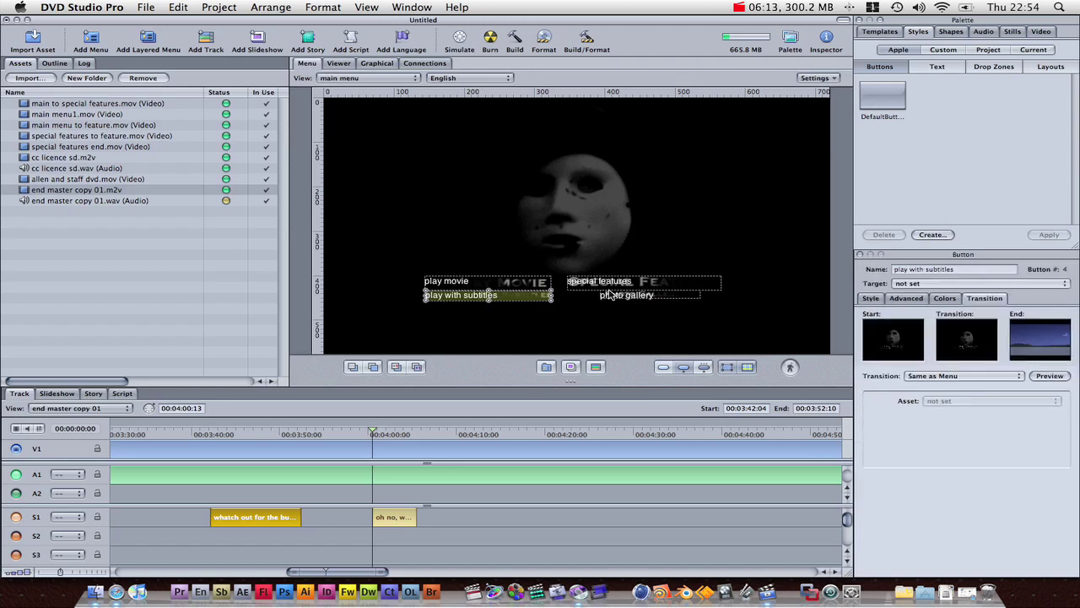
pyautogui.click(881, 302)
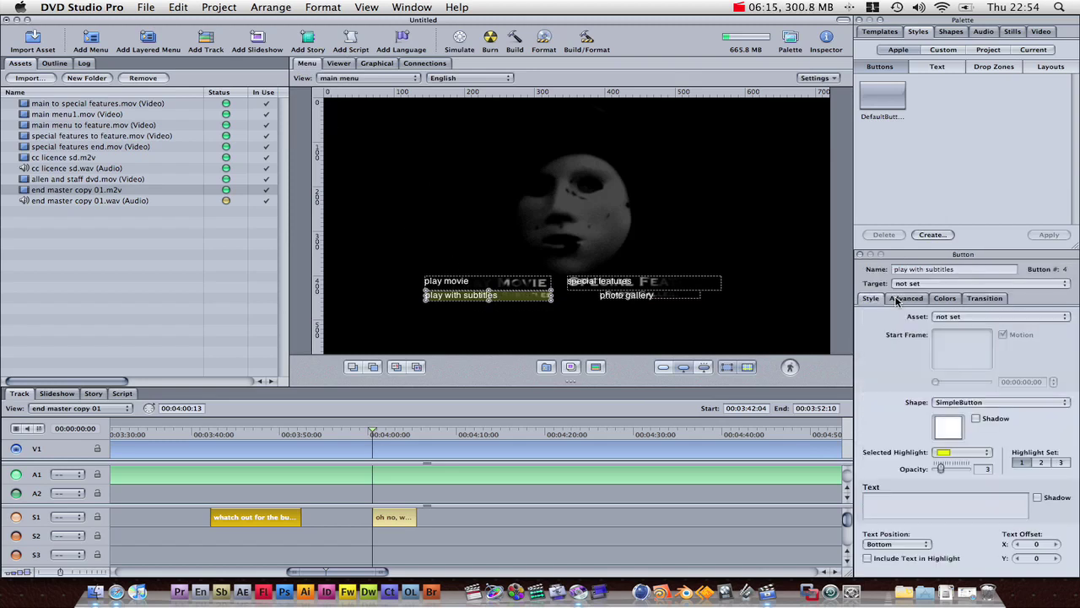
pyautogui.click(919, 287)
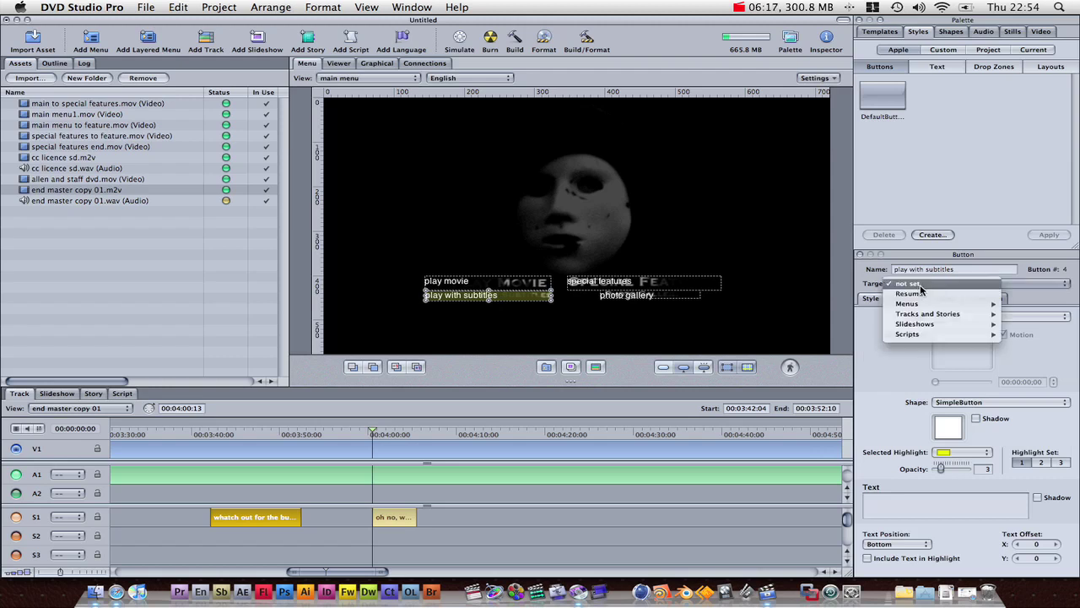
pyautogui.moveTo(927, 313)
pyautogui.moveTo(848, 325)
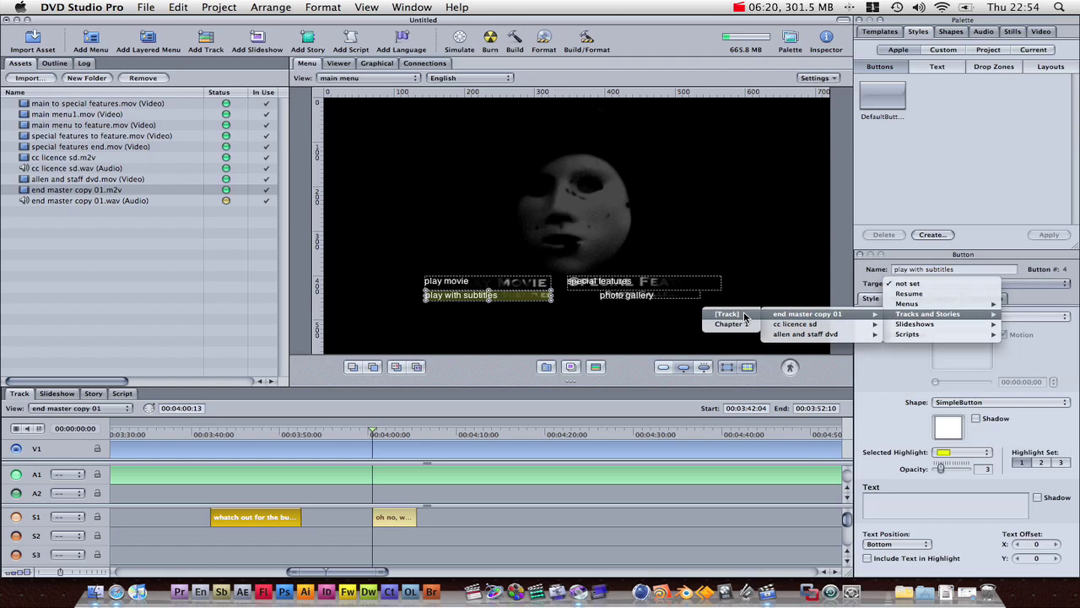
pyautogui.click(727, 314)
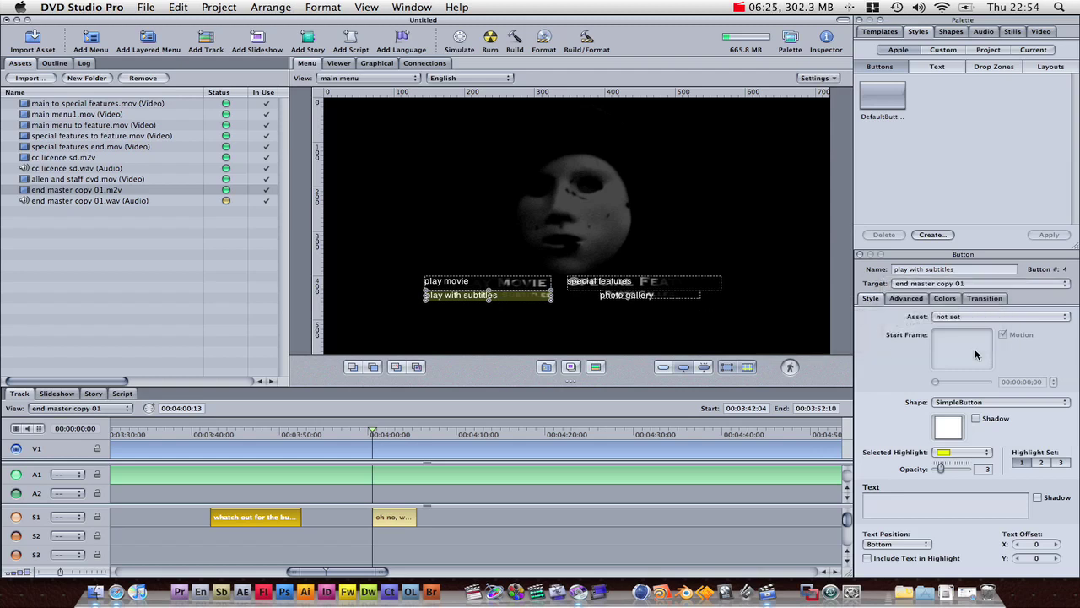
# Assign Subtitle Stream 1 to the button with View turned on.
pyautogui.click(916, 300)
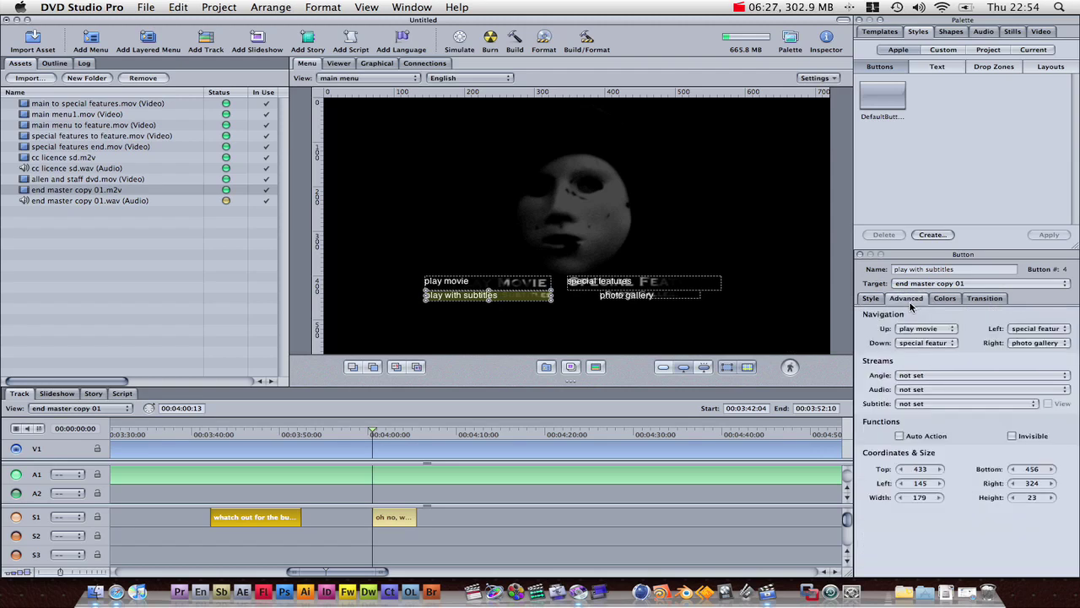
pyautogui.click(904, 406)
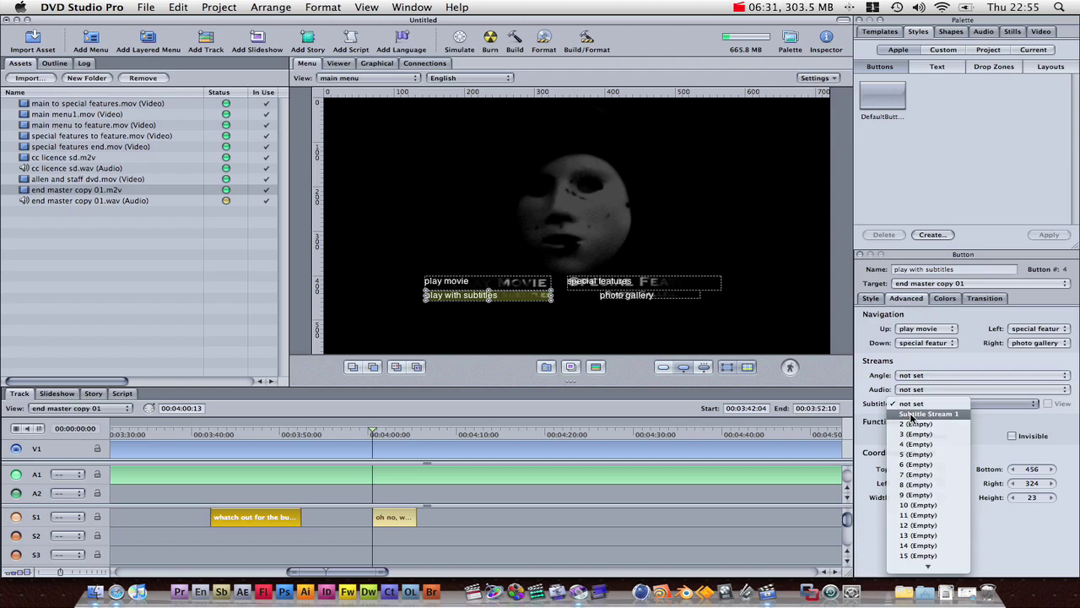
pyautogui.click(920, 414)
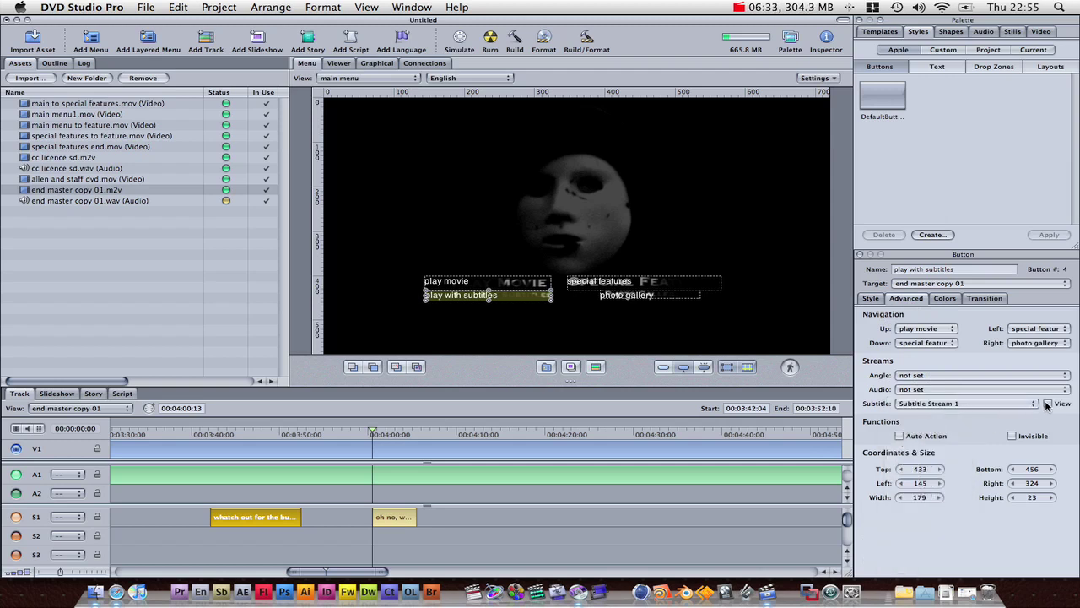
pyautogui.click(1047, 405)
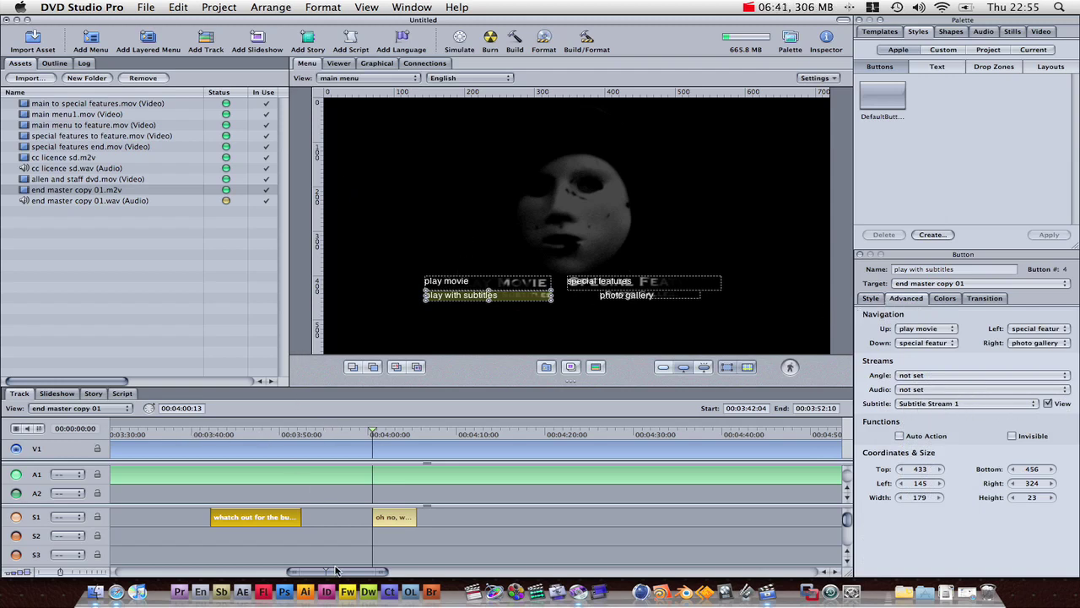
# Add Chapter 2 and Chapter 3 (00:04:12:20) markers, then select the photo gallery button.
pyautogui.moveTo(349, 574); pyautogui.dragTo(319, 574)
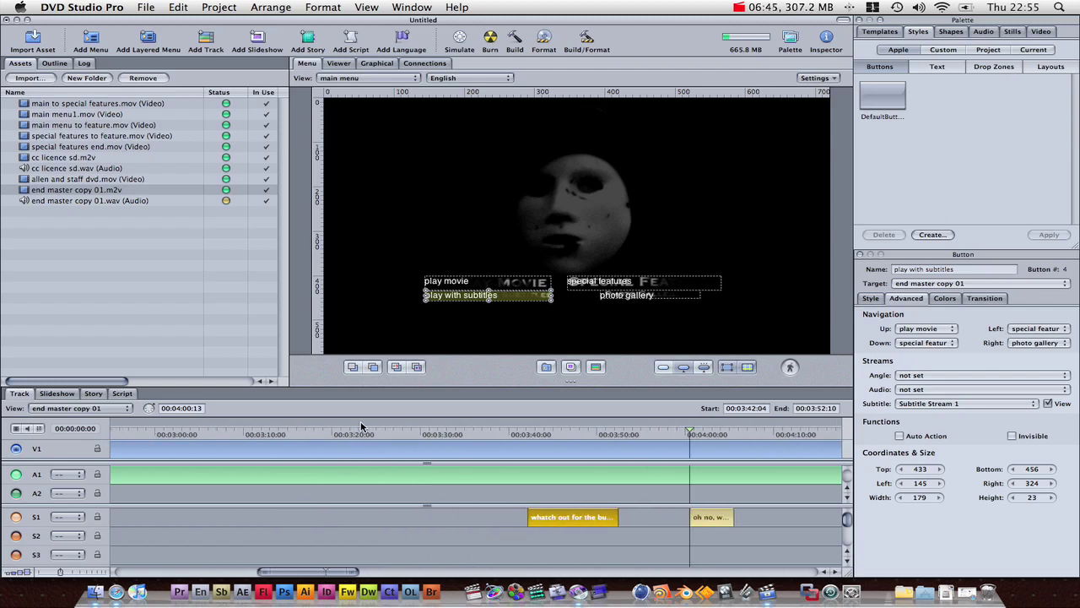
pyautogui.click(397, 425)
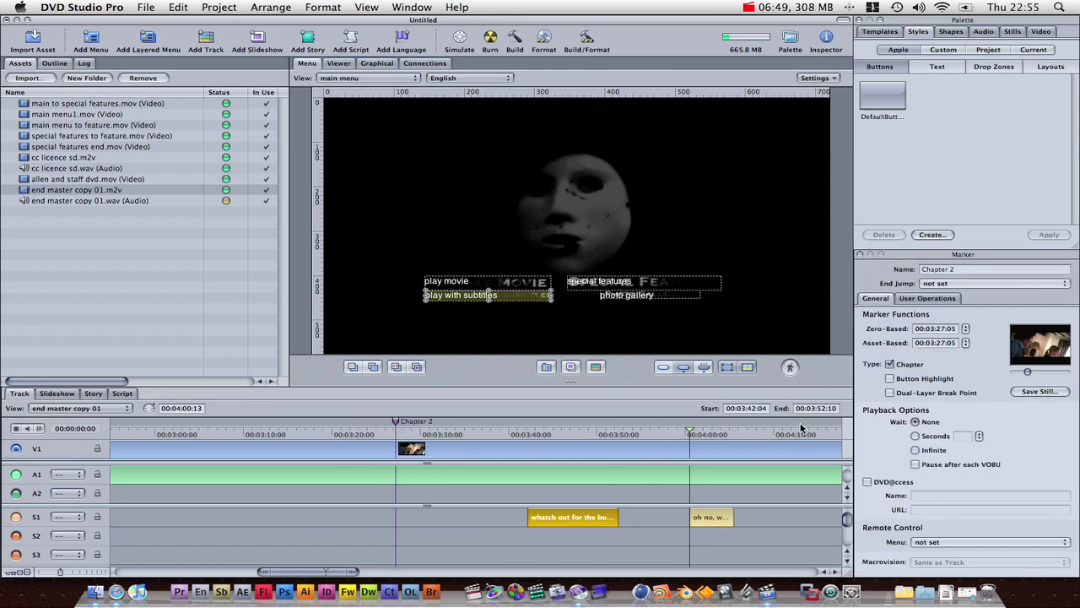
pyautogui.click(799, 425)
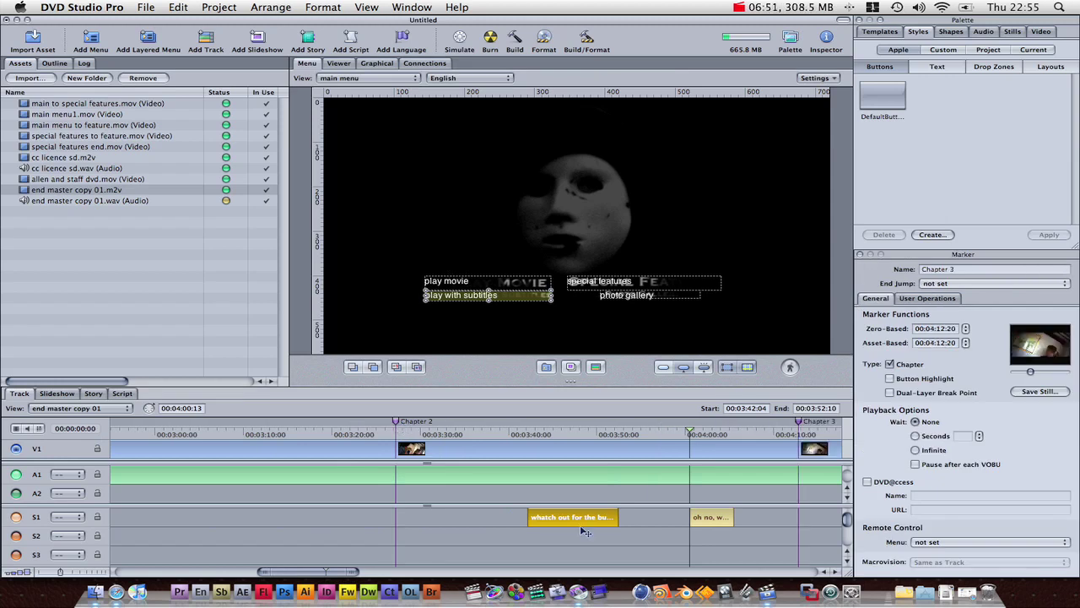
pyautogui.moveTo(346, 573); pyautogui.dragTo(388, 573)
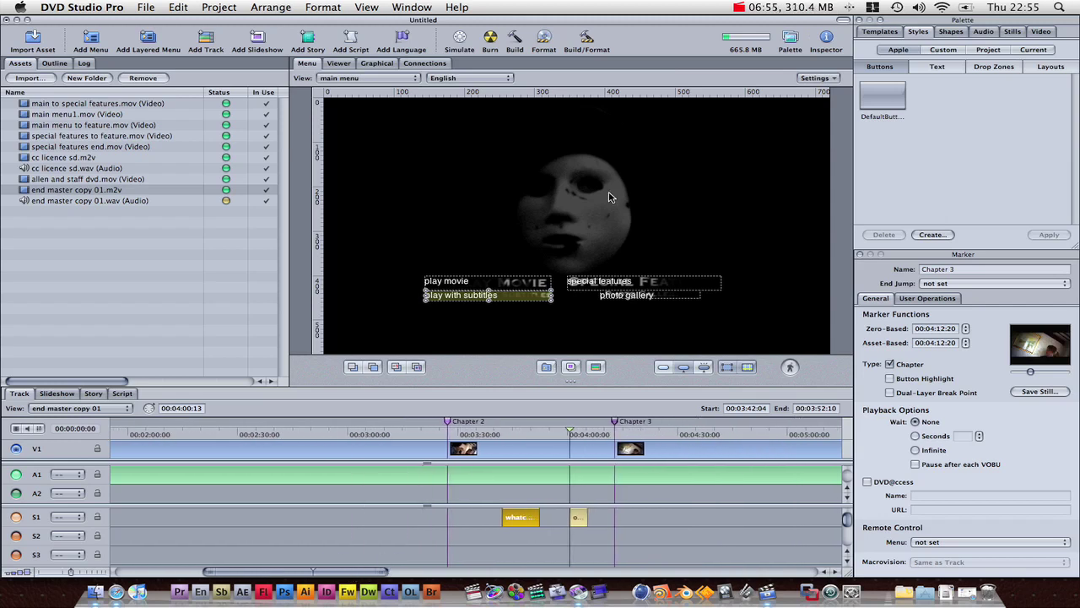
pyautogui.click(629, 296)
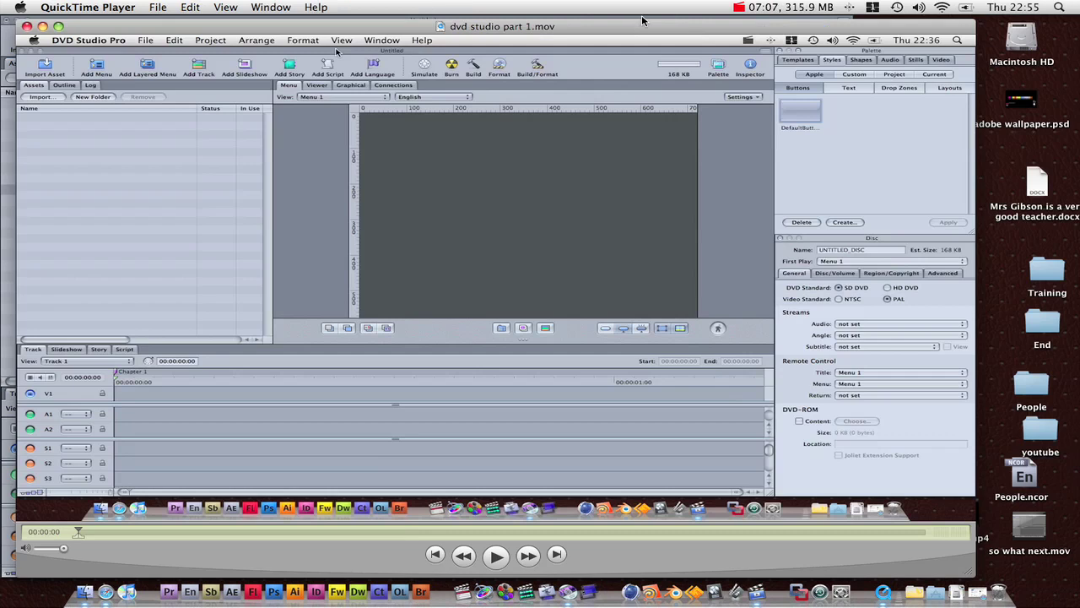
# Quit QuickTime Player to get back to the DVD Studio Pro project.
pyautogui.press('super+q')
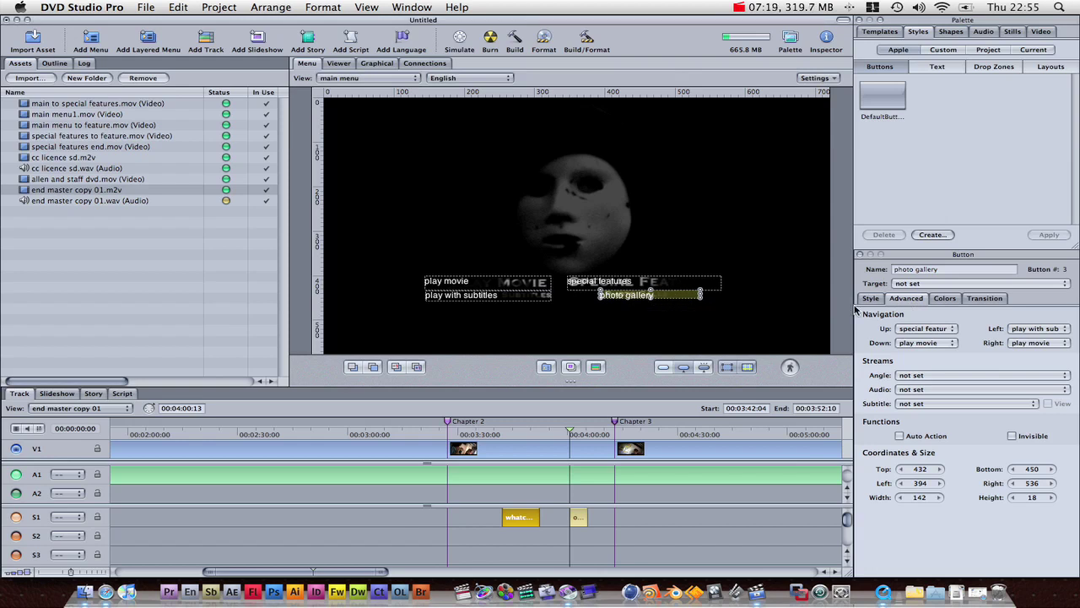
# Review photo gallery's Target destinations without choosing one, deselect it, and show the Graphical map.
pyautogui.click(917, 285)
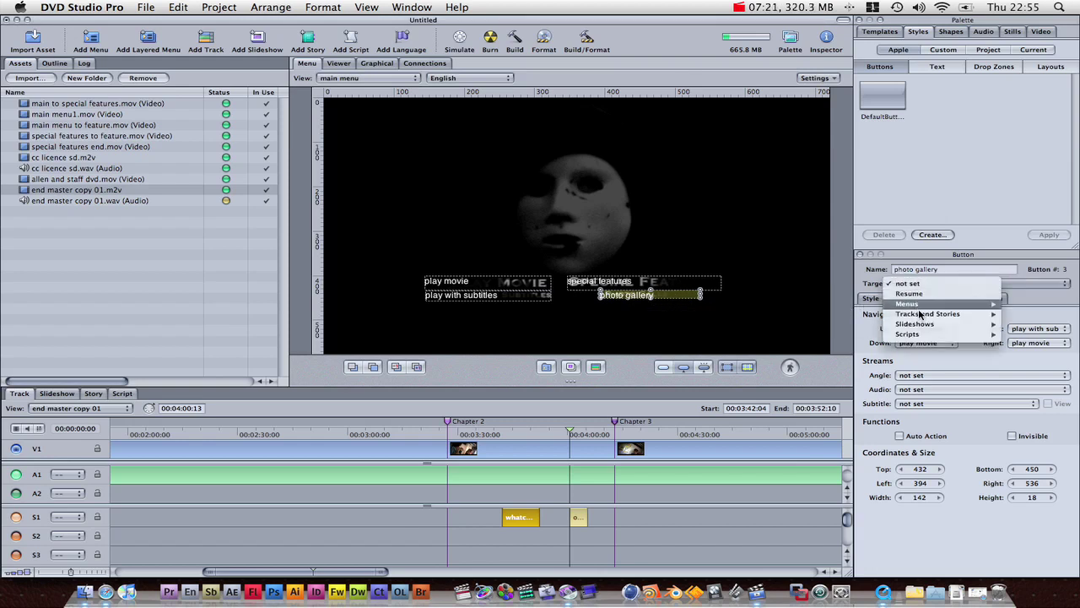
pyautogui.moveTo(919, 314)
pyautogui.moveTo(850, 314)
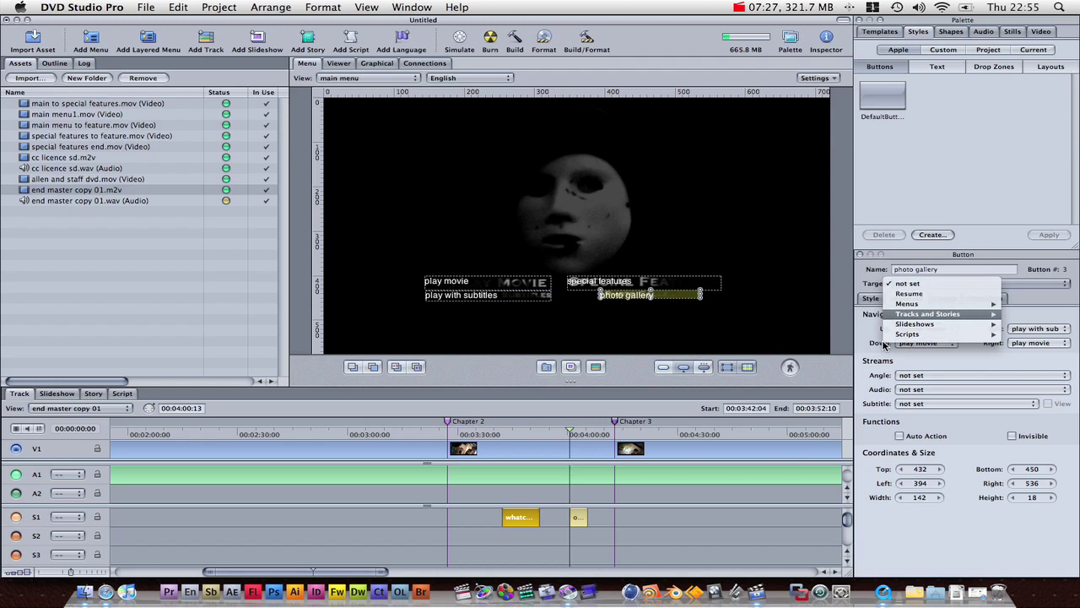
pyautogui.click(1034, 305)
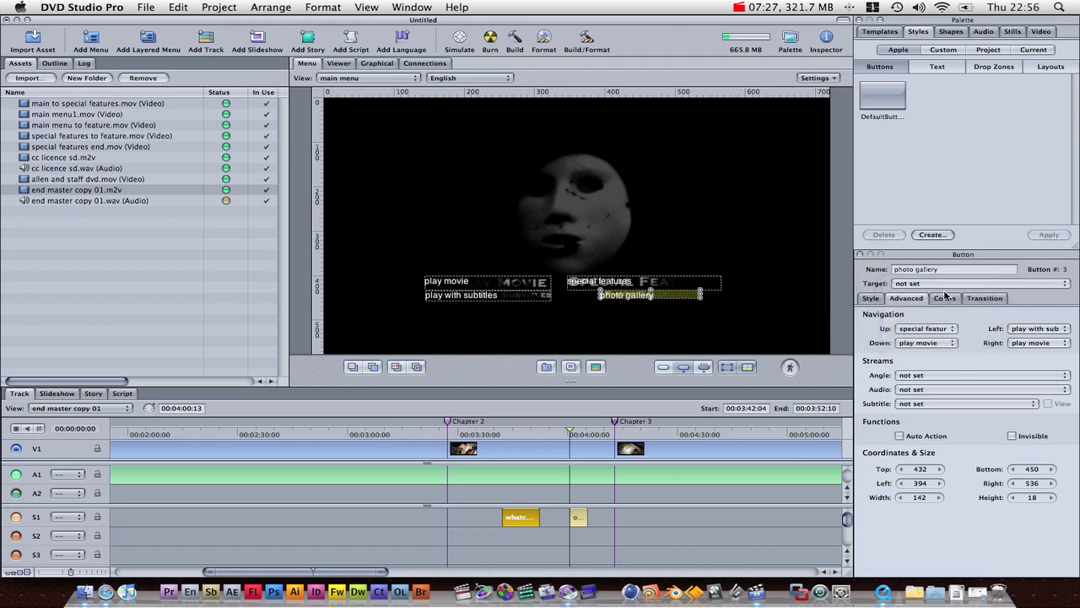
pyautogui.click(514, 249)
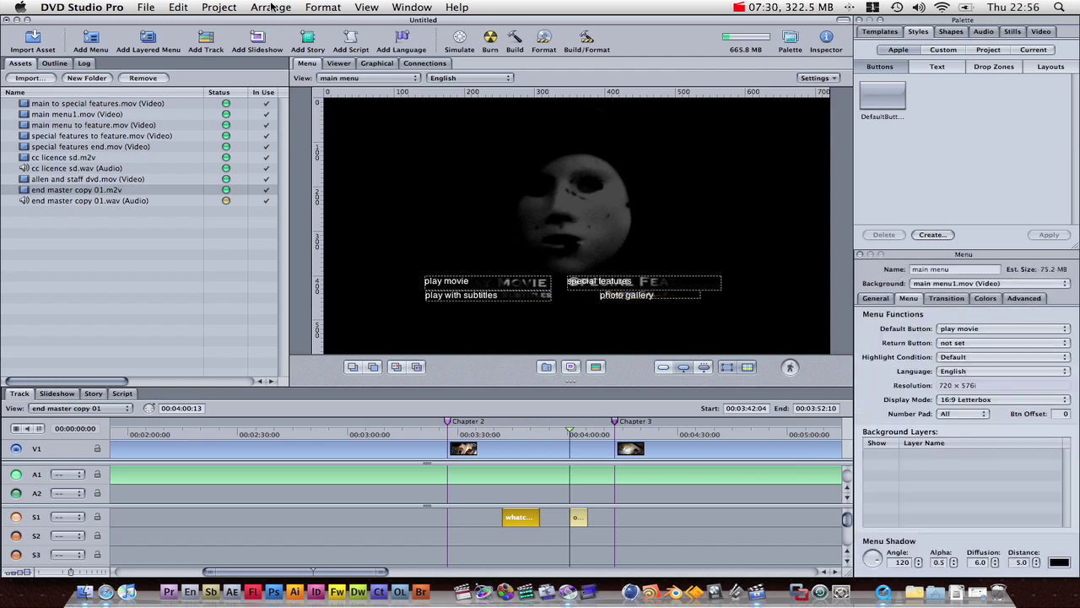
pyautogui.click(378, 64)
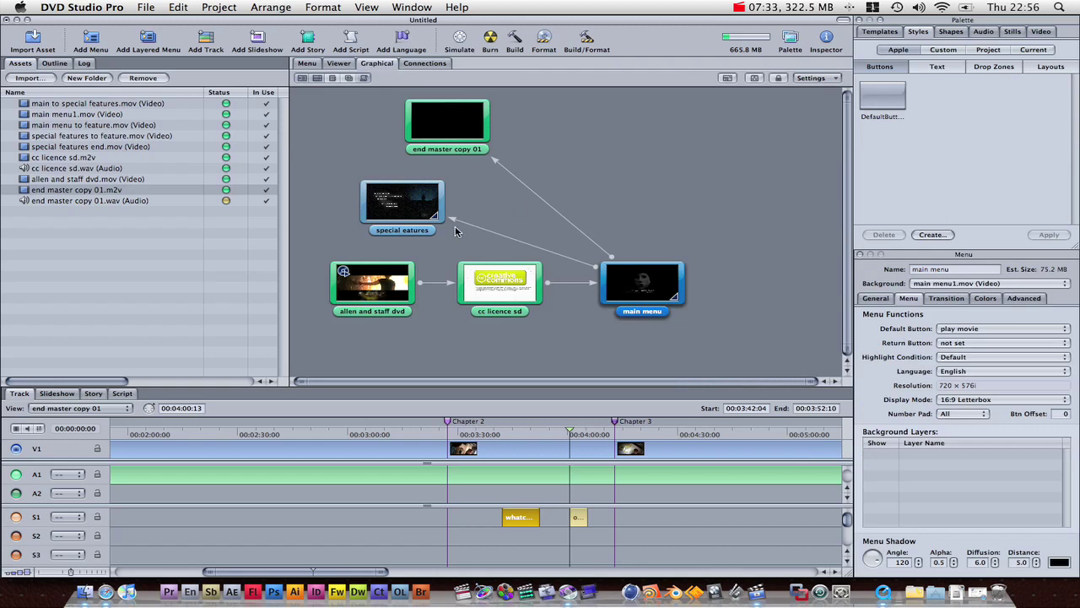
# Place the special eatures and end master copy 01 tiles to the right of main menu.
pyautogui.moveTo(434, 209); pyautogui.dragTo(786, 216)
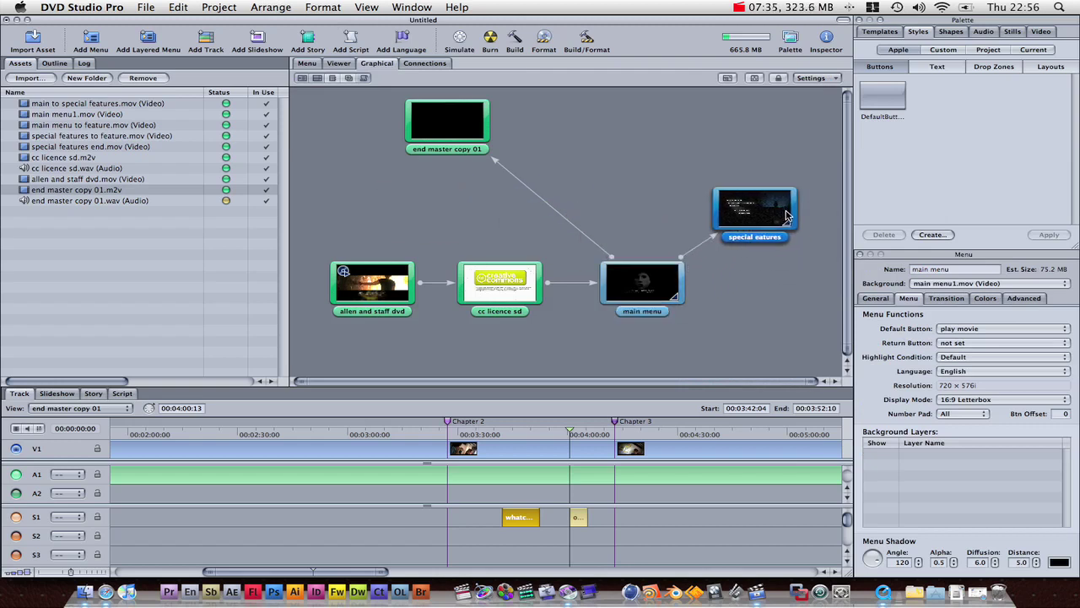
pyautogui.moveTo(460, 138); pyautogui.dragTo(810, 302)
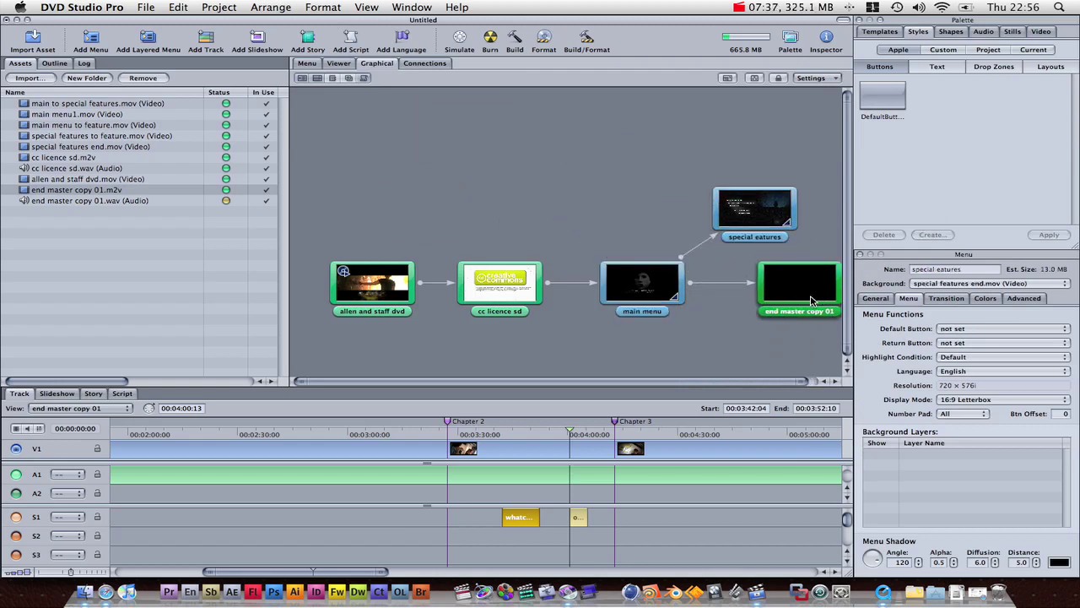
pyautogui.moveTo(648, 384); pyautogui.dragTo(664, 384)
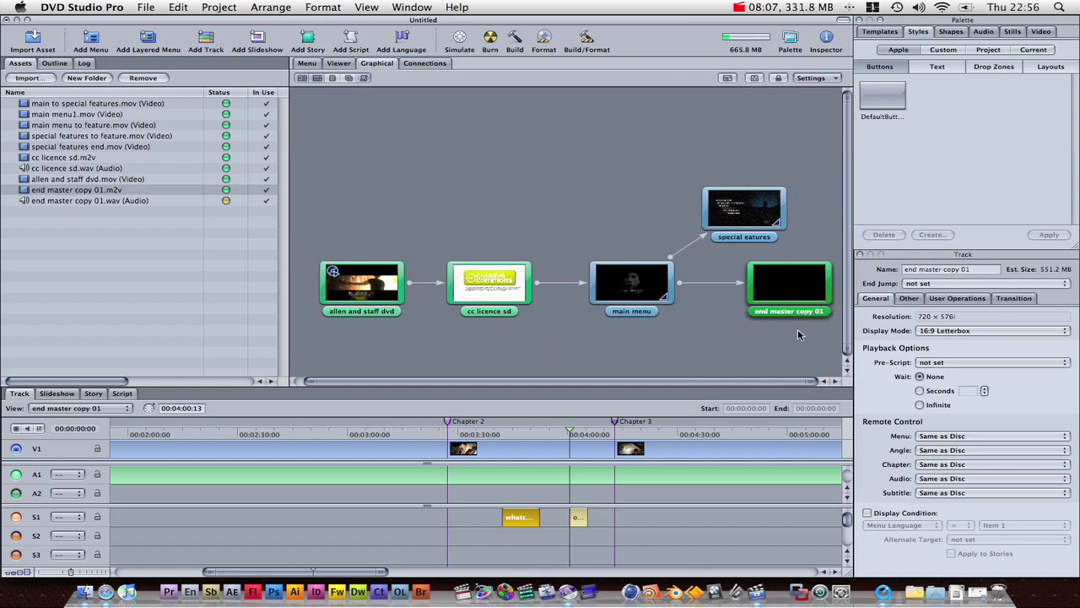
# Open main menu in the Menu editor from the graphical map.
pyautogui.doubleClick(633, 285)
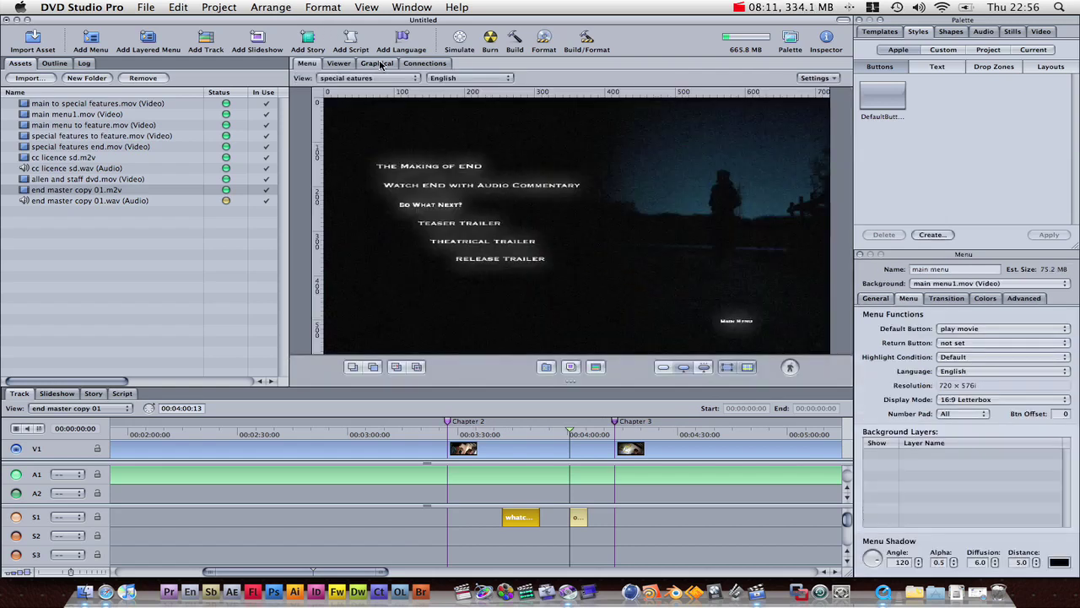
pyautogui.click(375, 65)
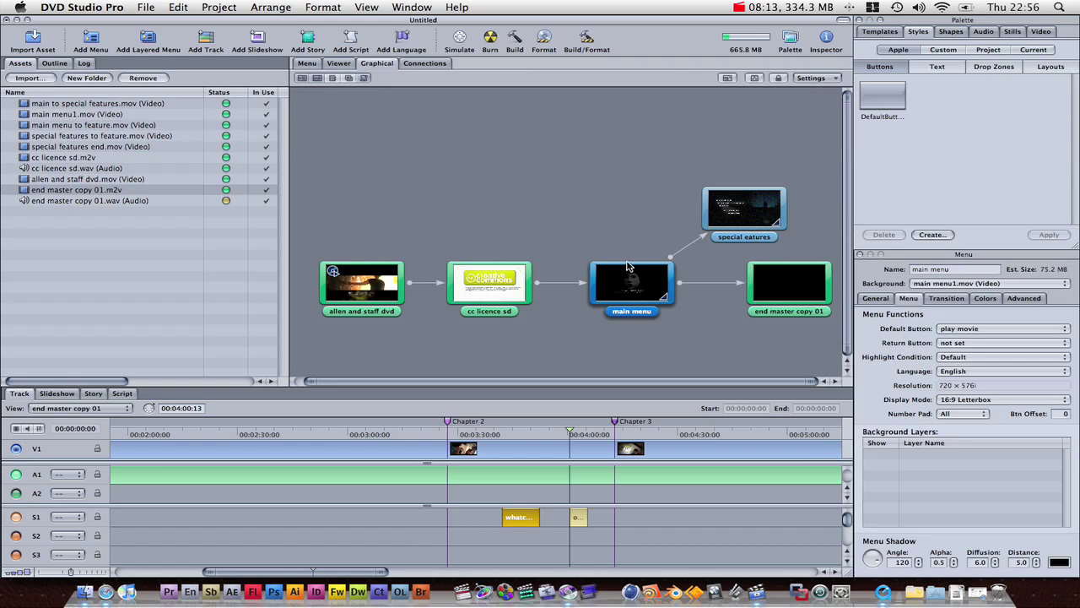
pyautogui.doubleClick(628, 267)
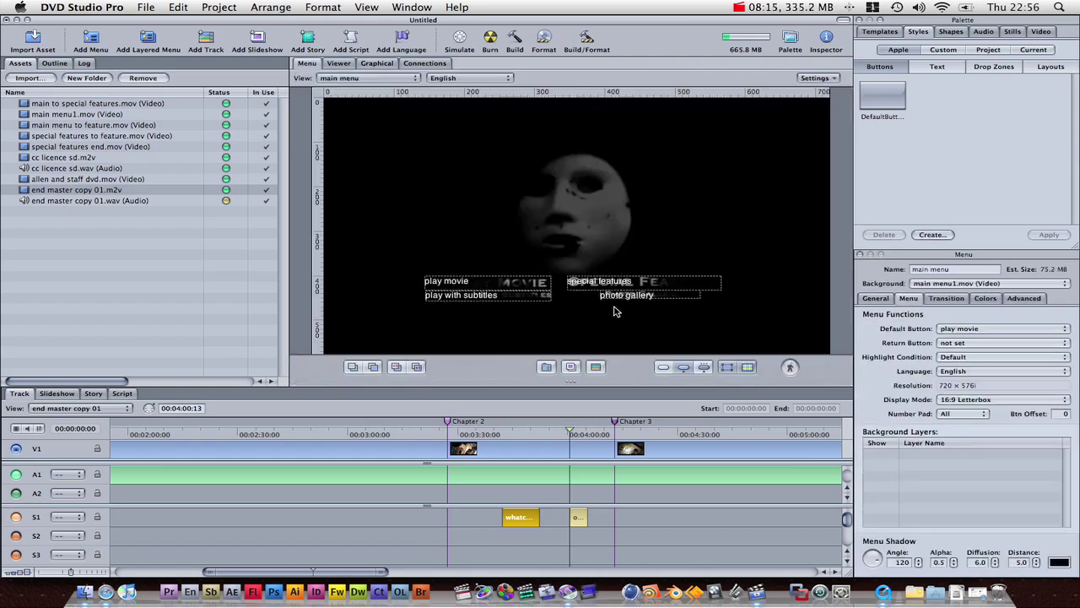